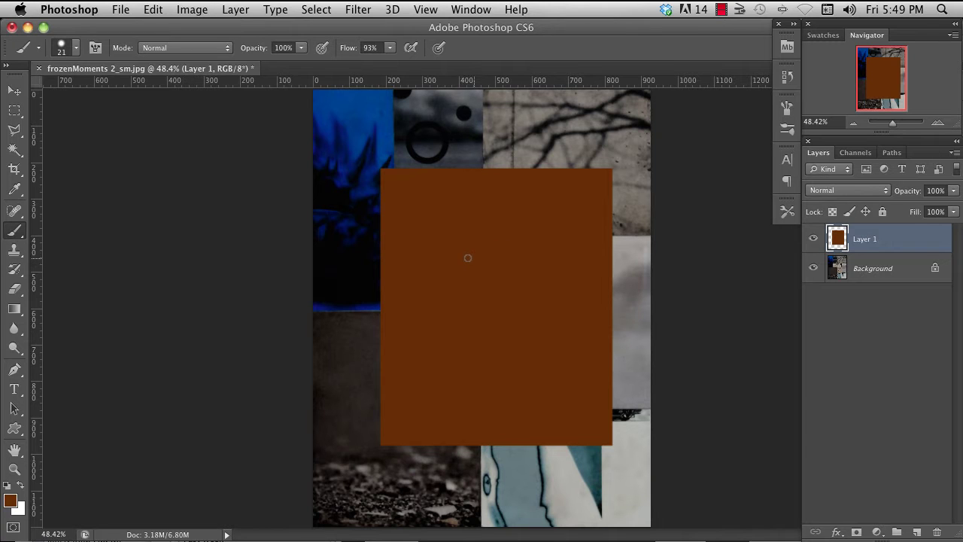
- Erase a rough, textured band across the middle of the brown rectangle on Layer 1 using the 233 px textured Eraser brush
key("e")
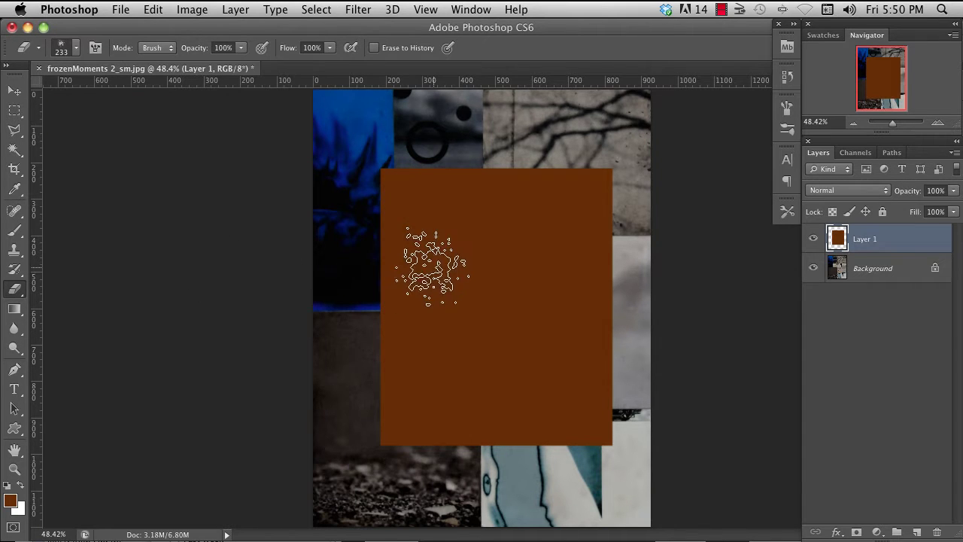
right_click(474, 250)
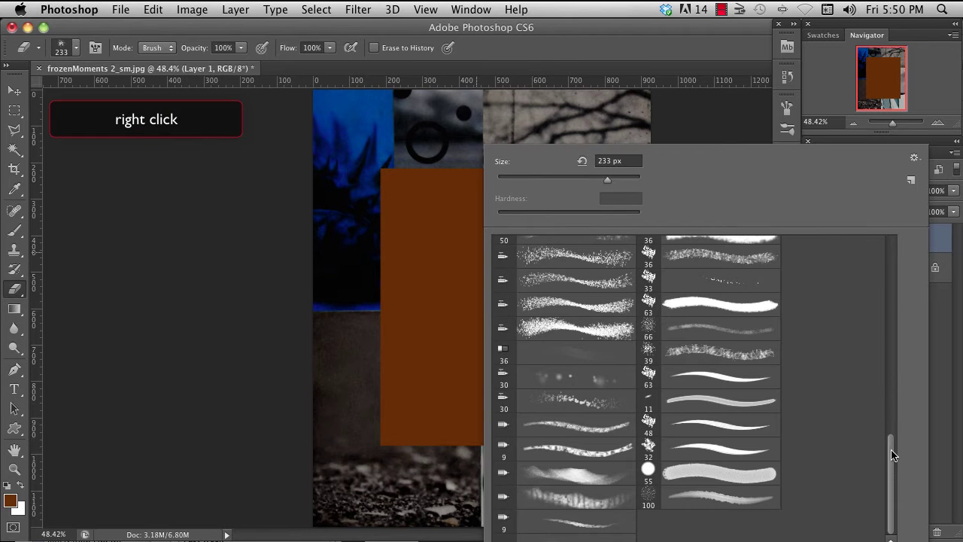
mouse_move(892, 456)
left_mouse_down()
mouse_move(878, 229)
mouse_move(889, 457)
mouse_move(900, 469)
left_mouse_up()
key("Return")
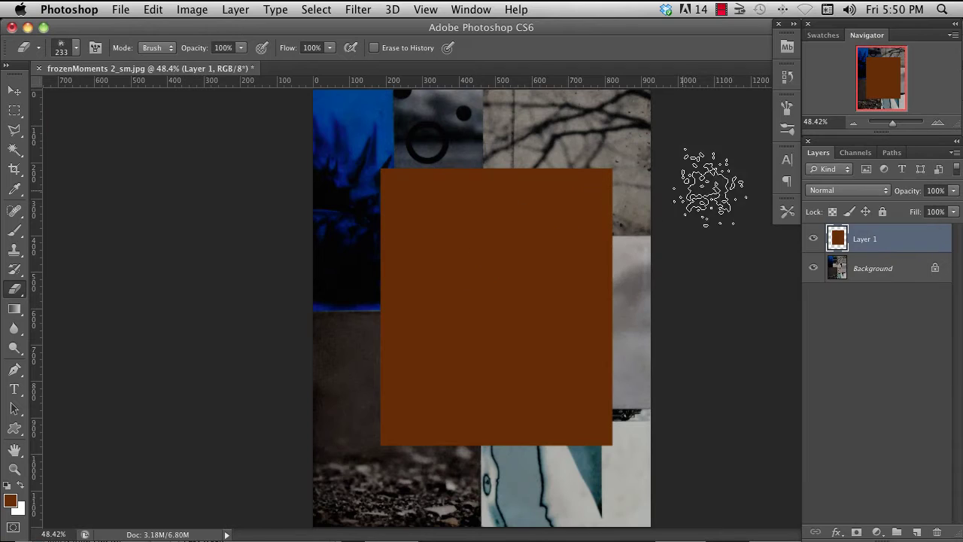
left_click(788, 108)
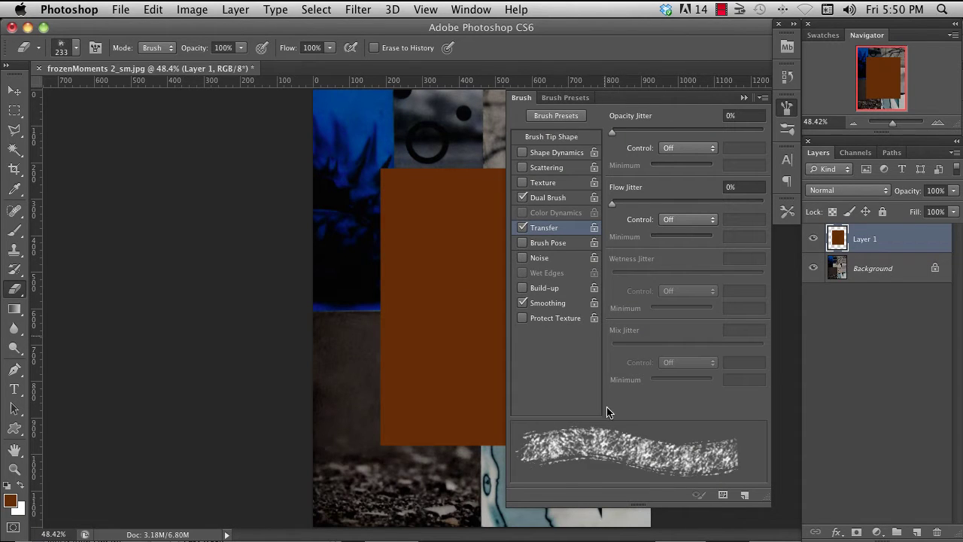
left_click(744, 98)
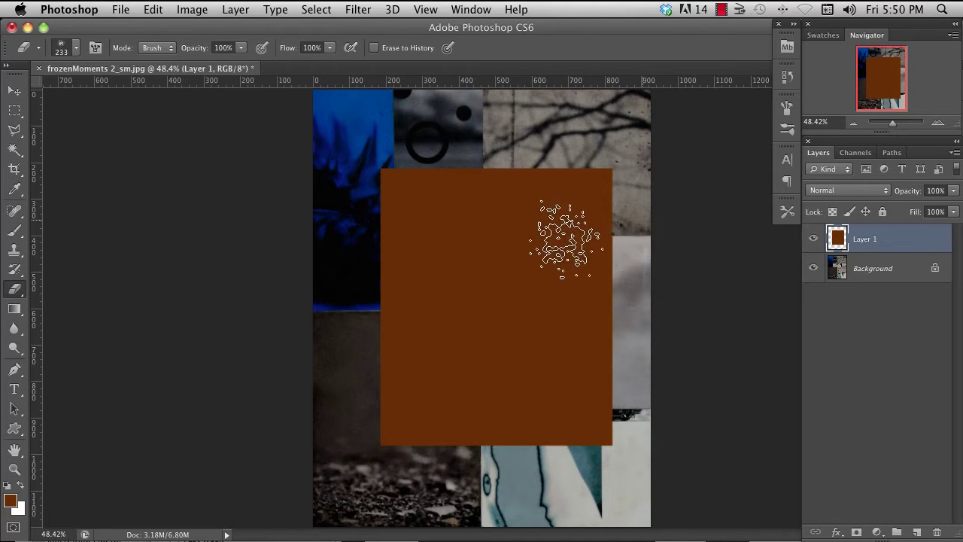
mouse_move(570, 240)
left_mouse_down()
mouse_move(336, 320)
mouse_move(358, 351)
mouse_move(572, 321)
mouse_move(520, 338)
mouse_move(387, 362)
mouse_move(381, 328)
mouse_move(619, 293)
mouse_move(570, 269)
left_mouse_up()
- Change the Eraser to a hard round 233 px tip with 100% hardness and erase solid curved strokes through the brown rectangle
right_click(526, 256)
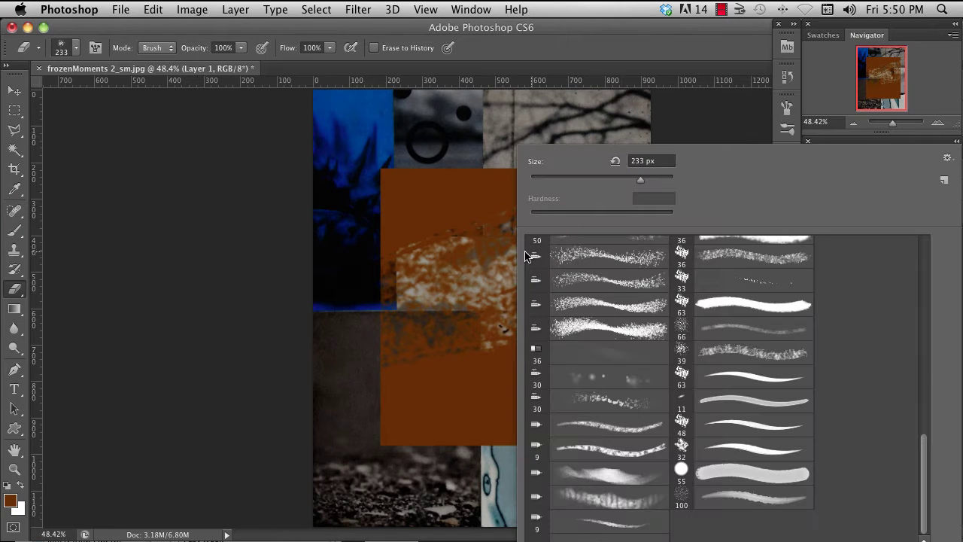
scroll(899, 348, "up", 15)
left_click(538, 318)
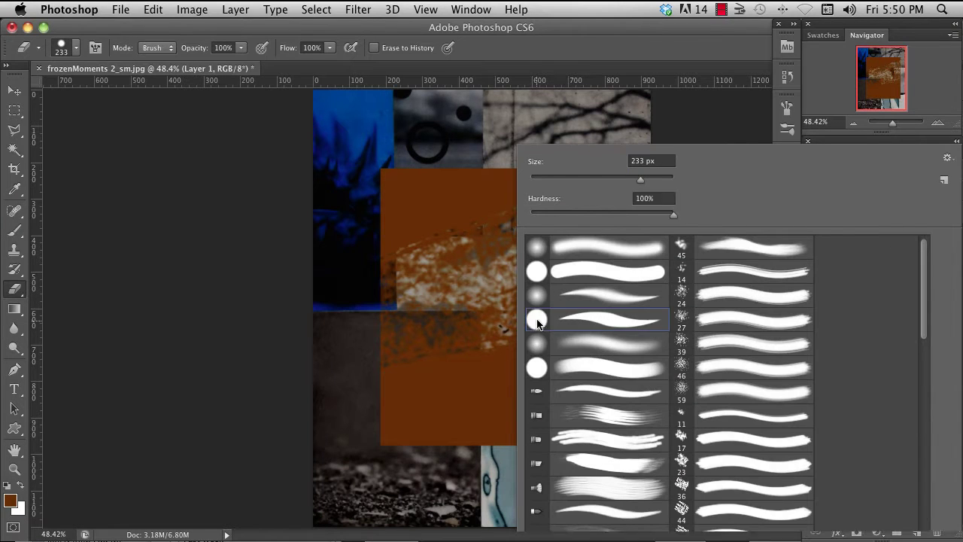
key("Return")
mouse_move(411, 195)
left_mouse_down()
mouse_move(471, 326)
mouse_move(688, 473)
left_mouse_up()
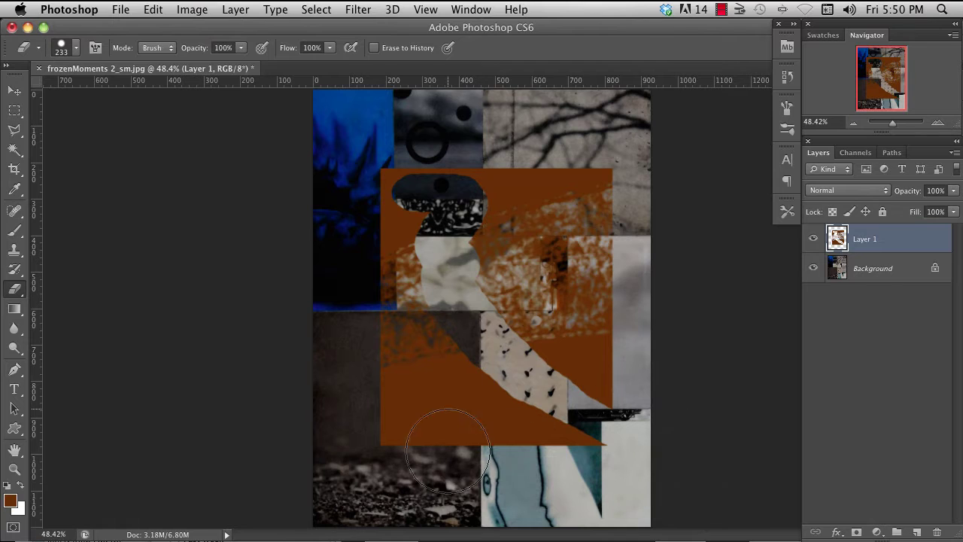
left_click_drag(444, 467, 572, 258)
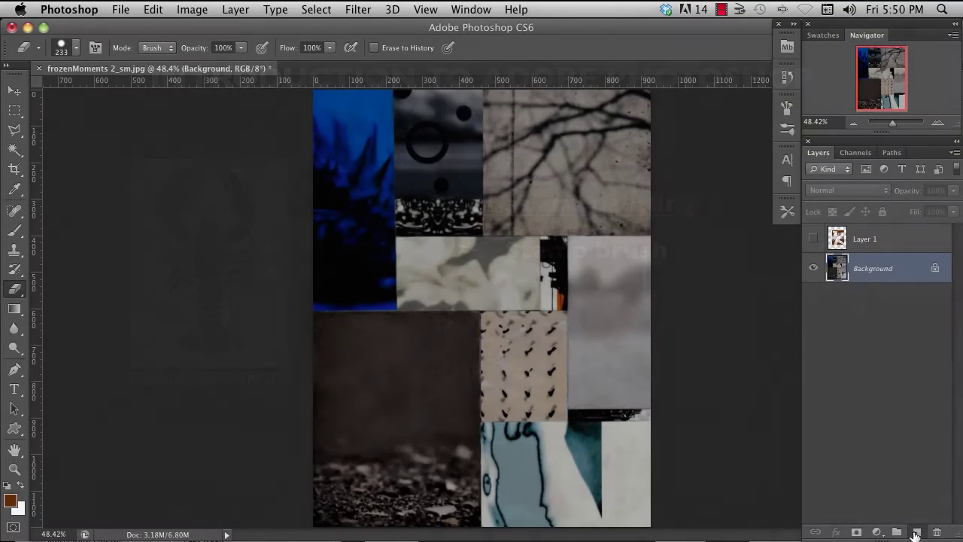
- Add a new layer above the Background and set up the Clone Stamp tool to sample All Layers
left_click(913, 530)
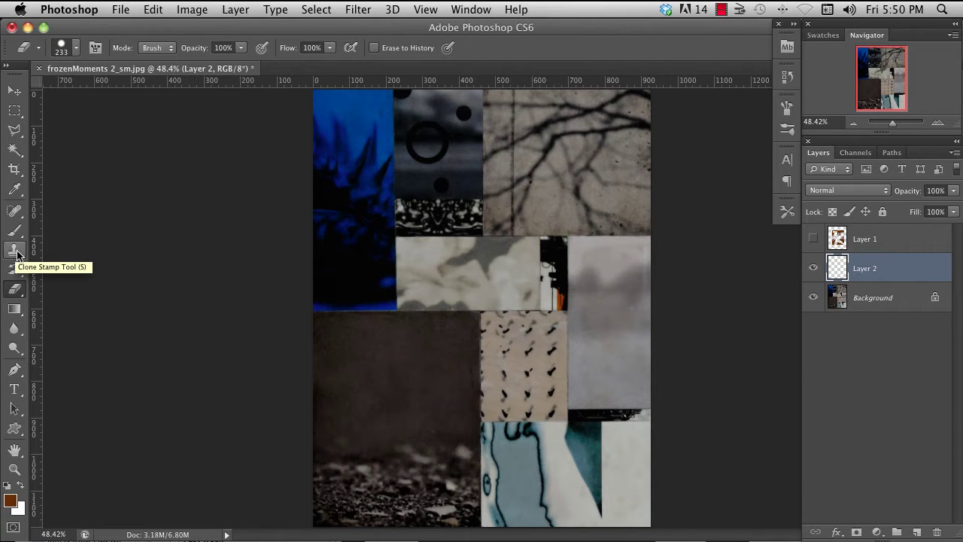
key("s")
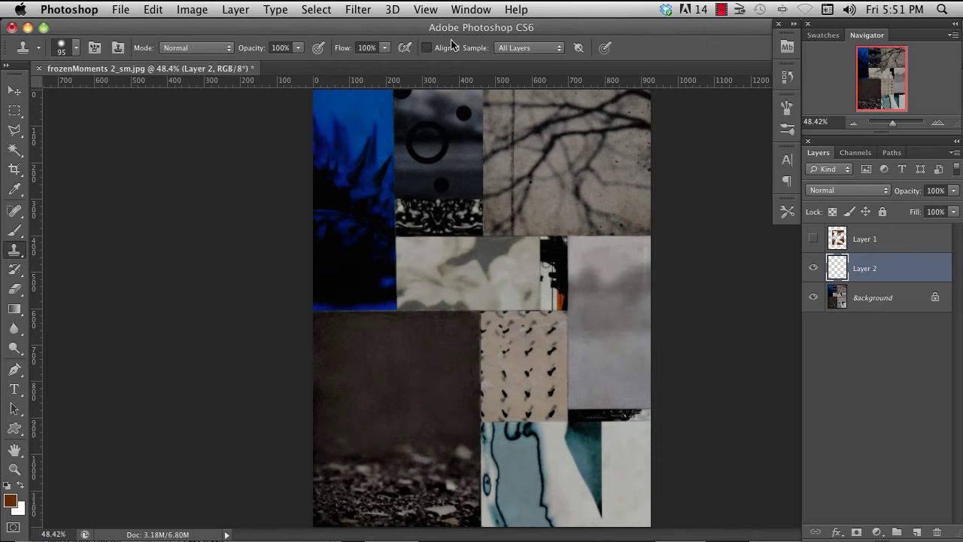
left_click(559, 48)
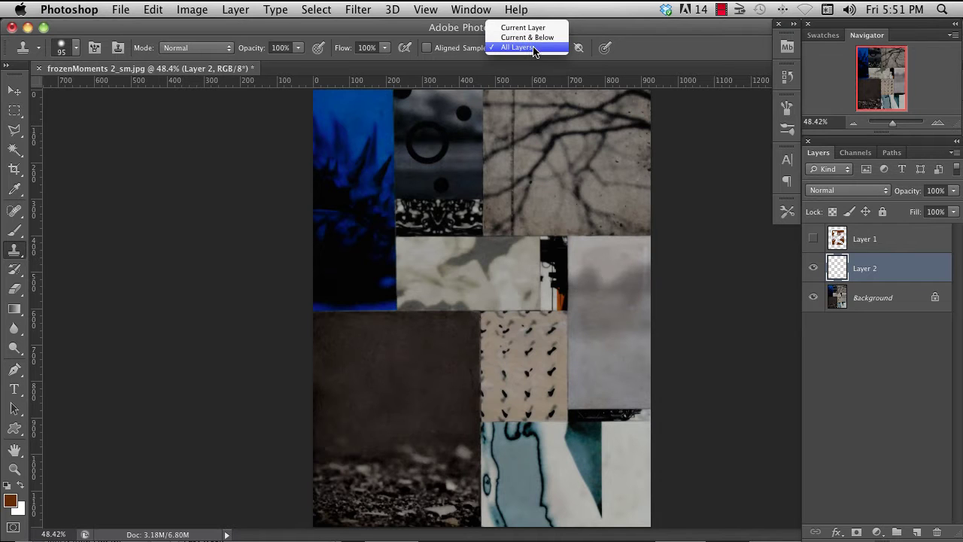
left_click(533, 48)
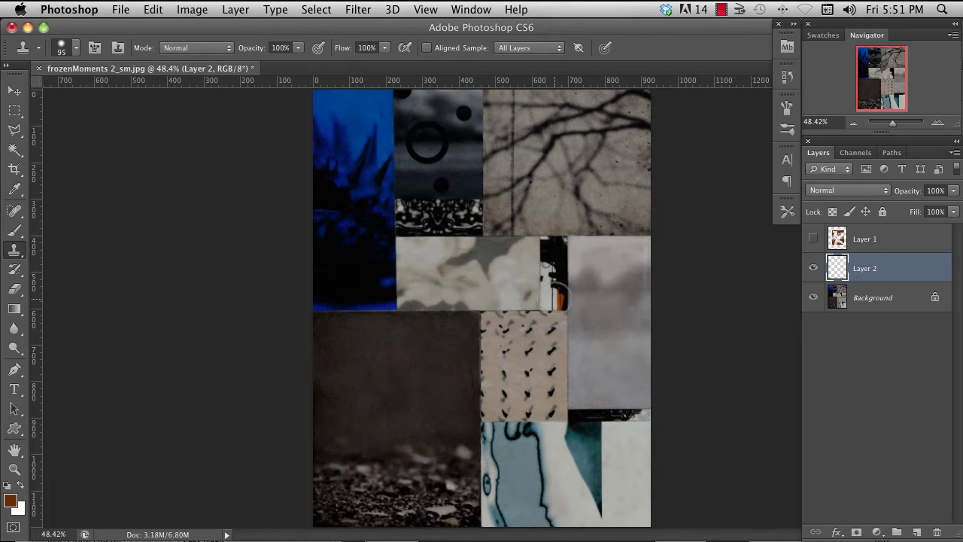
- With Aligned off, clone the narrow black, white and orange panel onto the dark brown, blue-edge and footprint-patterned areas of the collage
key("alt")
left_click(557, 309, "alt")
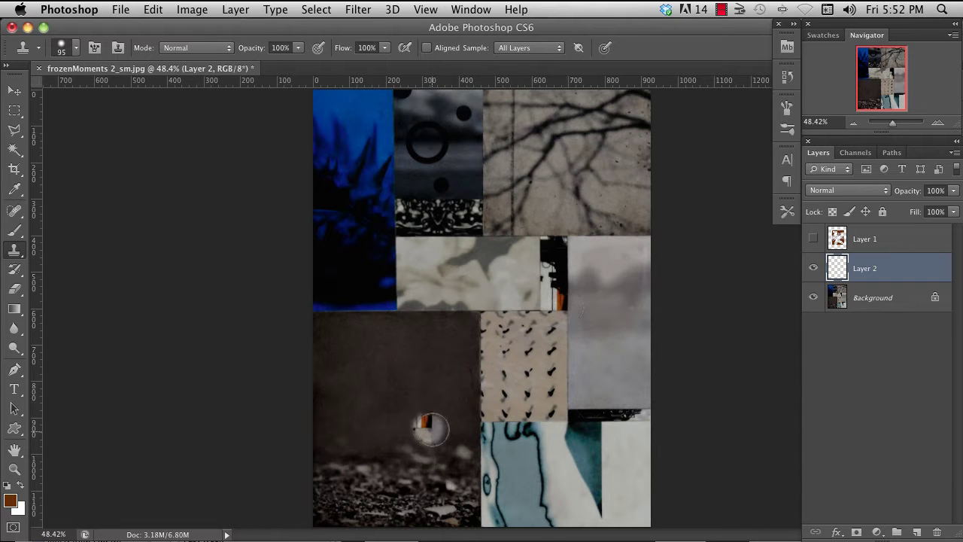
mouse_move(422, 439)
left_mouse_down()
mouse_move(415, 380)
mouse_move(419, 422)
mouse_move(419, 399)
left_mouse_up()
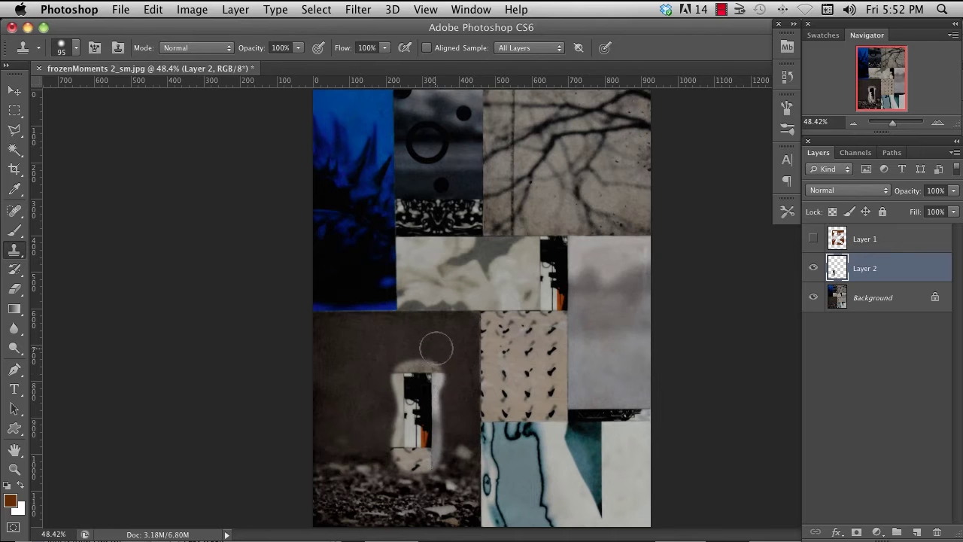
left_click_drag(398, 279, 393, 260)
mouse_move(443, 242)
left_mouse_down()
mouse_move(424, 306)
mouse_move(409, 309)
mouse_move(399, 262)
mouse_move(428, 284)
mouse_move(414, 293)
mouse_move(402, 220)
mouse_move(412, 243)
left_mouse_up()
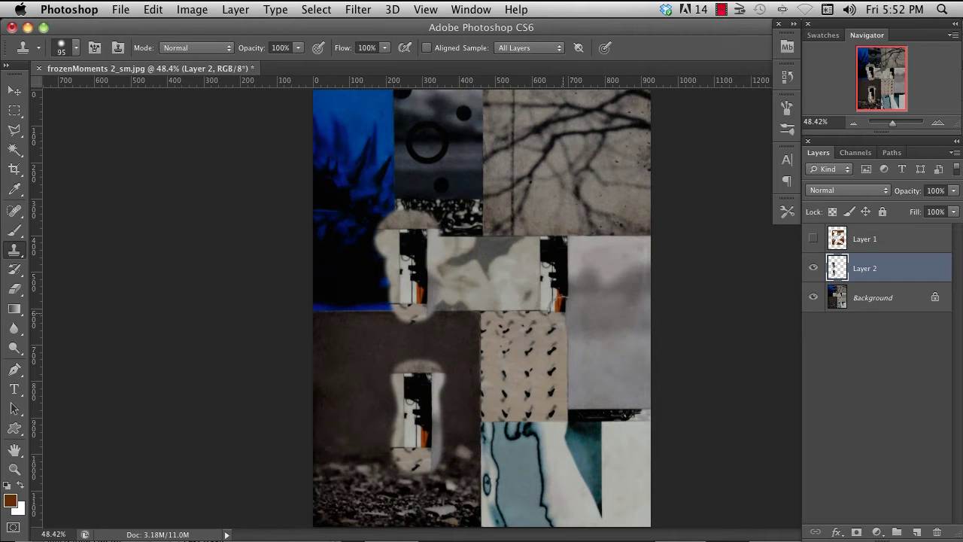
left_click_drag(568, 197, 557, 184)
key("super+z")
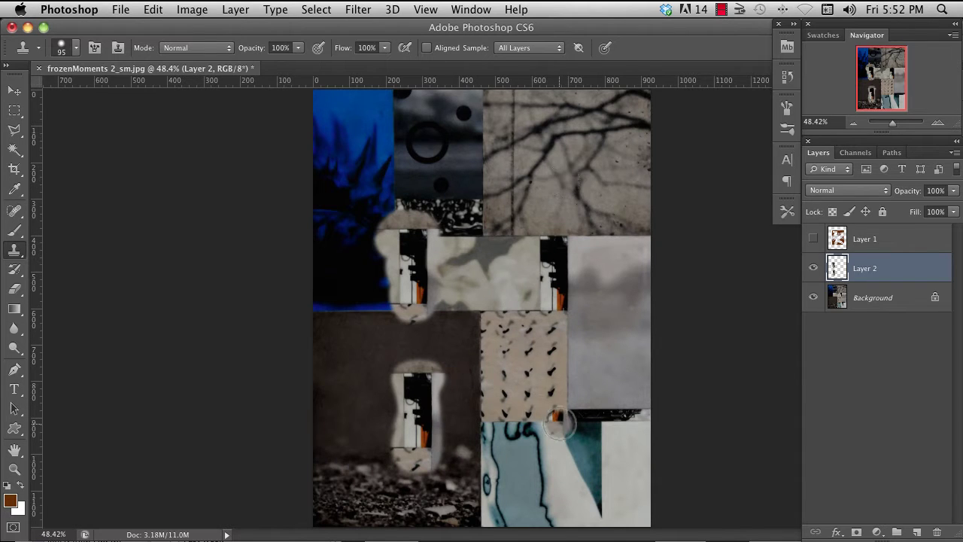
mouse_move(559, 421)
left_mouse_down()
mouse_move(515, 395)
mouse_move(546, 356)
mouse_move(567, 410)
mouse_move(557, 342)
left_mouse_up()
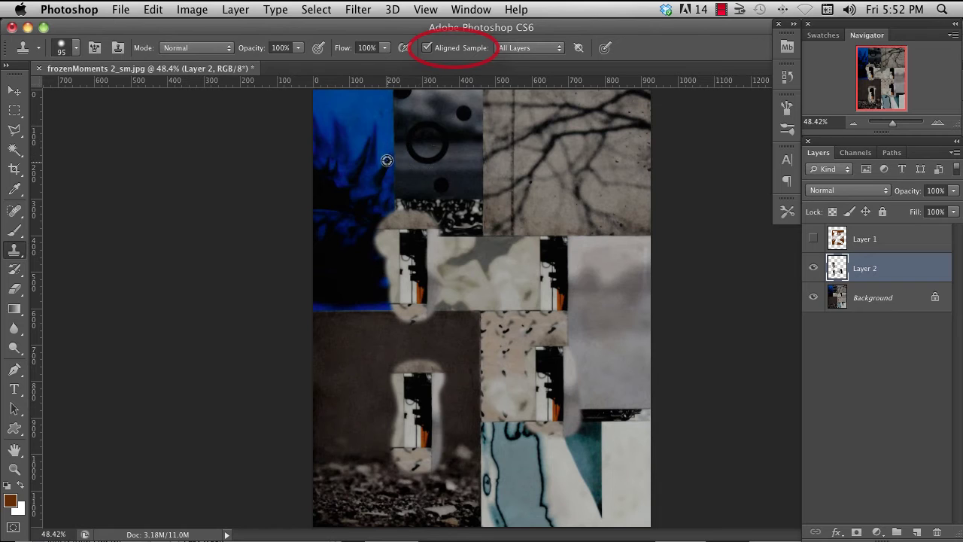
- With Aligned on, sample the dark ring panel and clone it with its surroundings over the lower collage, extending the strokes up through the middle
left_click(429, 142, "alt")
mouse_move(504, 395)
left_mouse_down()
mouse_move(479, 411)
mouse_move(489, 391)
mouse_move(510, 386)
mouse_move(481, 419)
mouse_move(495, 377)
mouse_move(446, 433)
mouse_move(470, 393)
mouse_move(474, 421)
mouse_move(482, 385)
left_mouse_up()
mouse_move(541, 474)
left_mouse_down()
mouse_move(507, 506)
mouse_move(543, 498)
mouse_move(564, 479)
mouse_move(473, 472)
mouse_move(394, 495)
mouse_move(428, 471)
mouse_move(356, 477)
mouse_move(481, 463)
mouse_move(548, 476)
mouse_move(596, 465)
left_mouse_up()
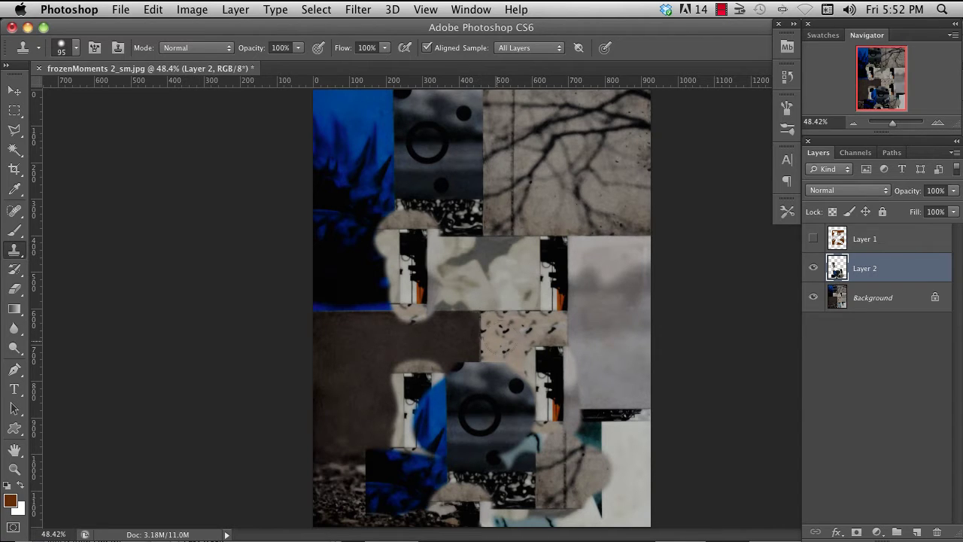
mouse_move(576, 369)
left_mouse_down()
mouse_move(594, 372)
mouse_move(565, 354)
mouse_move(588, 377)
mouse_move(613, 429)
mouse_move(556, 316)
mouse_move(587, 320)
mouse_move(538, 361)
mouse_move(551, 371)
mouse_move(424, 338)
mouse_move(512, 299)
mouse_move(404, 341)
mouse_move(470, 226)
mouse_move(422, 193)
mouse_move(424, 151)
mouse_move(452, 132)
left_mouse_up()
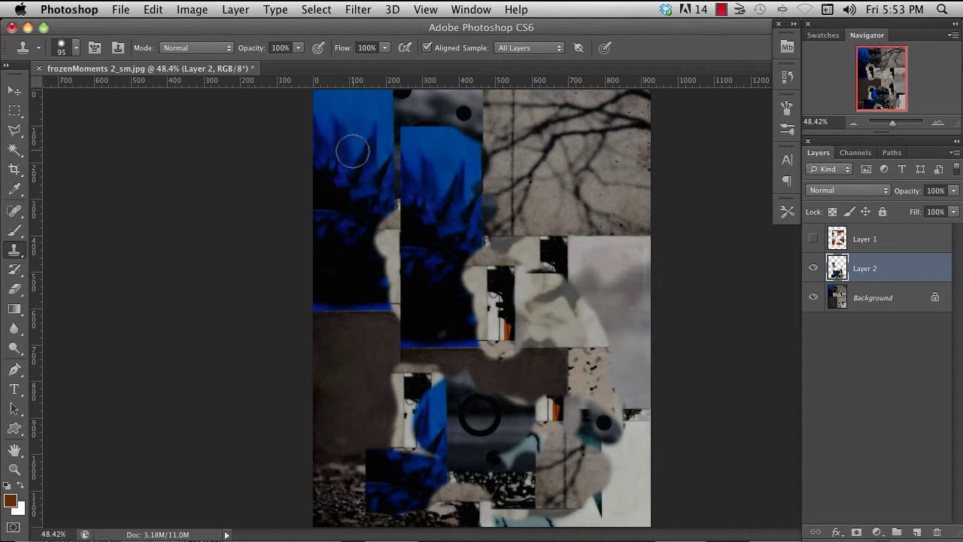
left_click(477, 127)
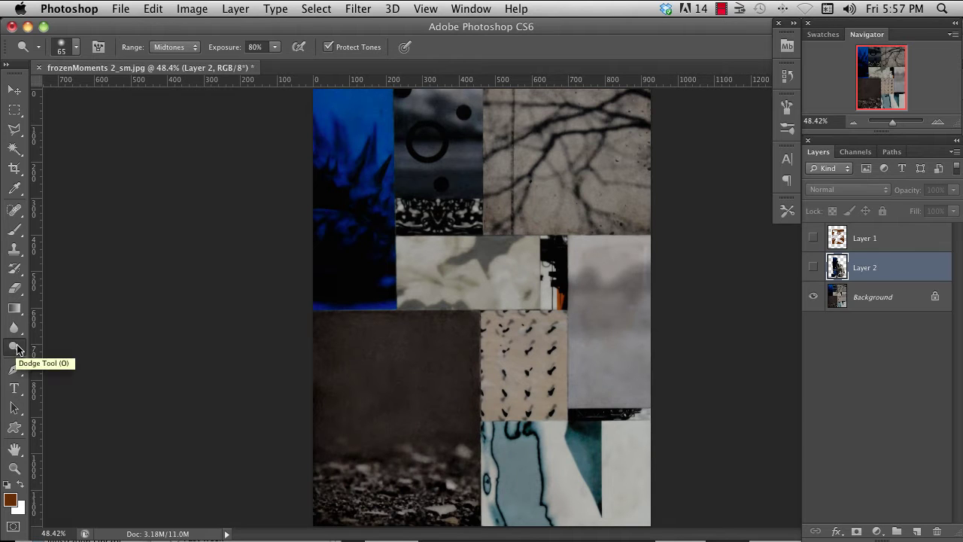
- On the Background copy, lighten midtones with the Dodge tool at 80% exposure and darken midtones with the Burn tool at 76% exposure
key("o")
left_click(15, 348)
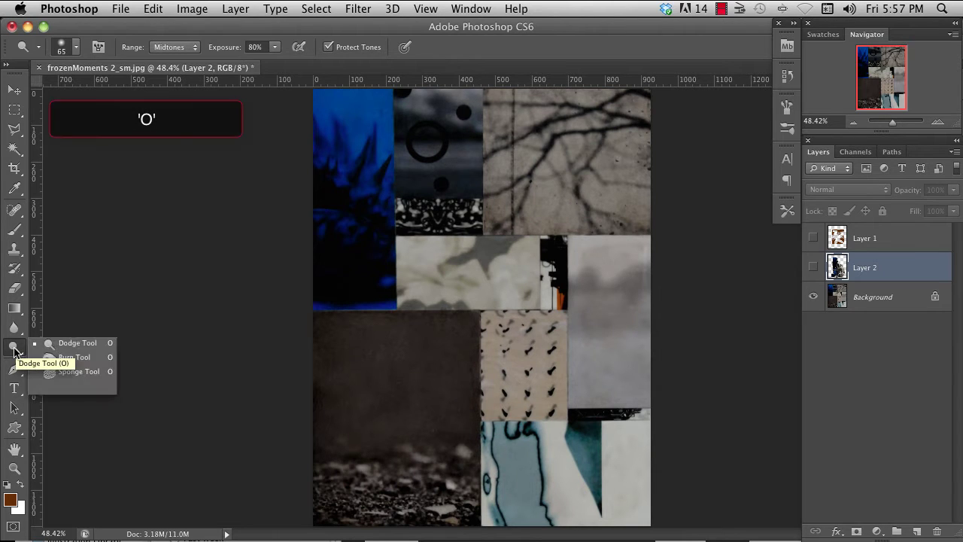
left_click(80, 344)
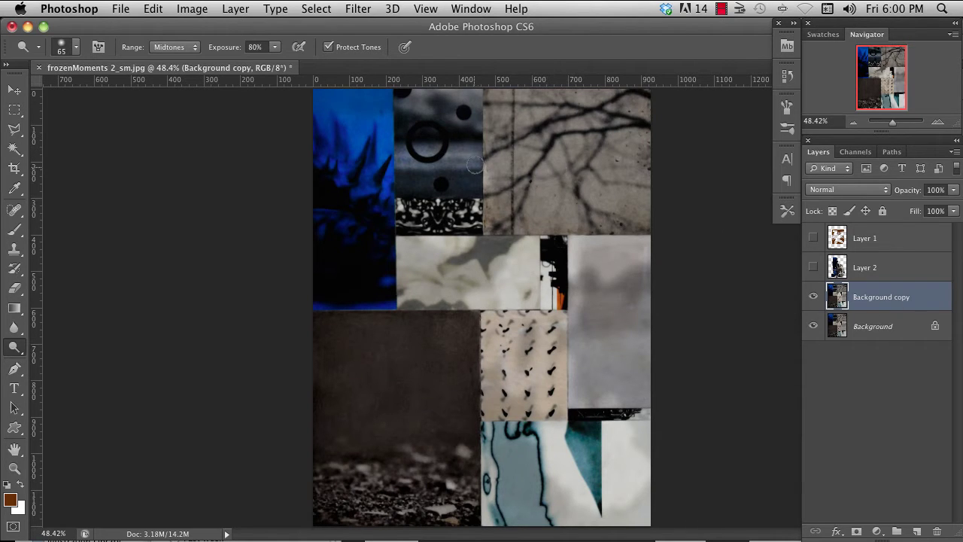
mouse_move(476, 165)
left_mouse_down()
mouse_move(508, 190)
mouse_move(544, 164)
mouse_move(556, 194)
mouse_move(595, 205)
mouse_move(572, 320)
mouse_move(636, 271)
left_mouse_up()
left_click_drag(20, 356, 52, 362)
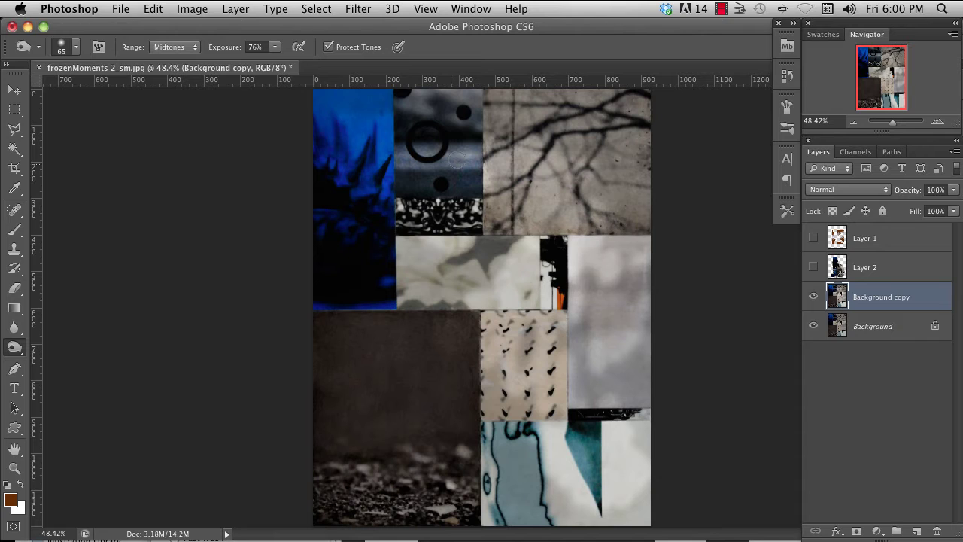
mouse_move(482, 154)
left_mouse_down()
mouse_move(463, 176)
mouse_move(472, 139)
mouse_move(420, 202)
mouse_move(411, 166)
mouse_move(388, 145)
mouse_move(486, 139)
mouse_move(537, 224)
mouse_move(560, 290)
mouse_move(602, 312)
mouse_move(556, 439)
mouse_move(500, 466)
mouse_move(572, 451)
left_mouse_up()
- Desaturate areas of the Background copy using the Sponge tool in Desaturate mode with Flow set to 100%
left_click(14, 351)
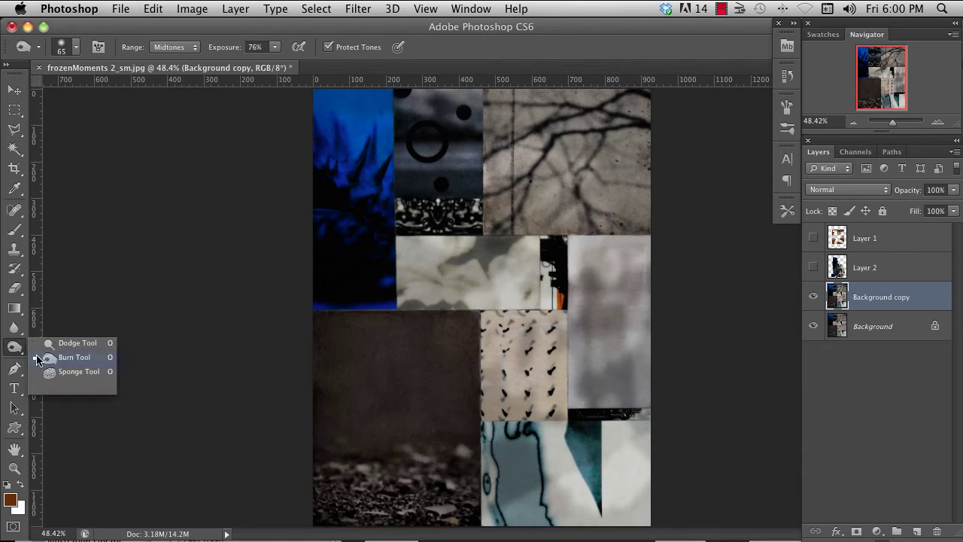
left_click(75, 372)
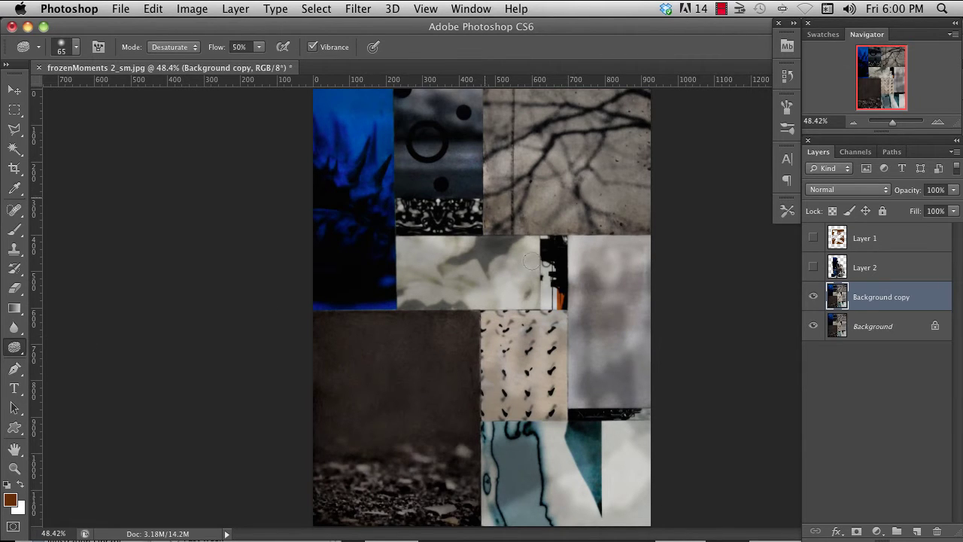
left_click_drag(259, 47, 297, 65)
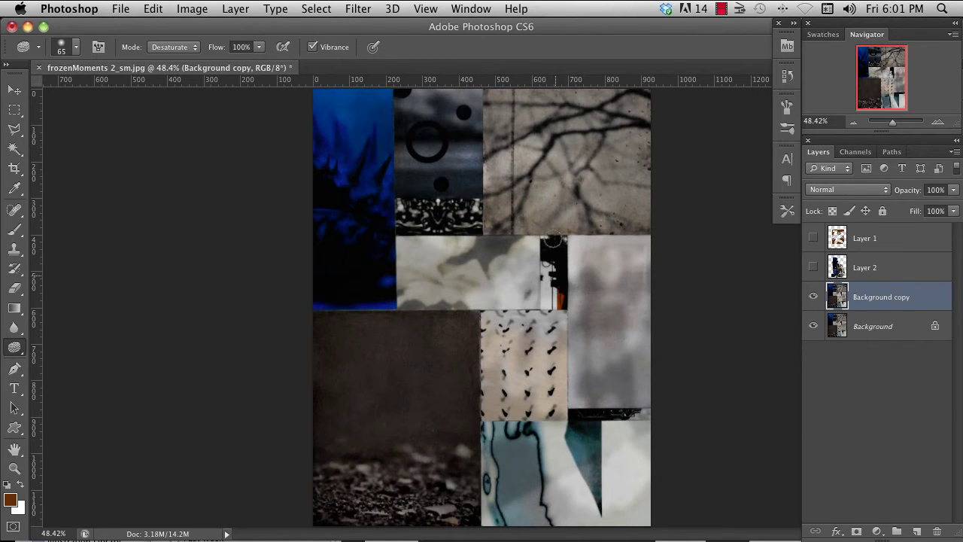
- Show and select Layer 1, and keep the Sponge tool's mode on Desaturate
left_click(813, 238)
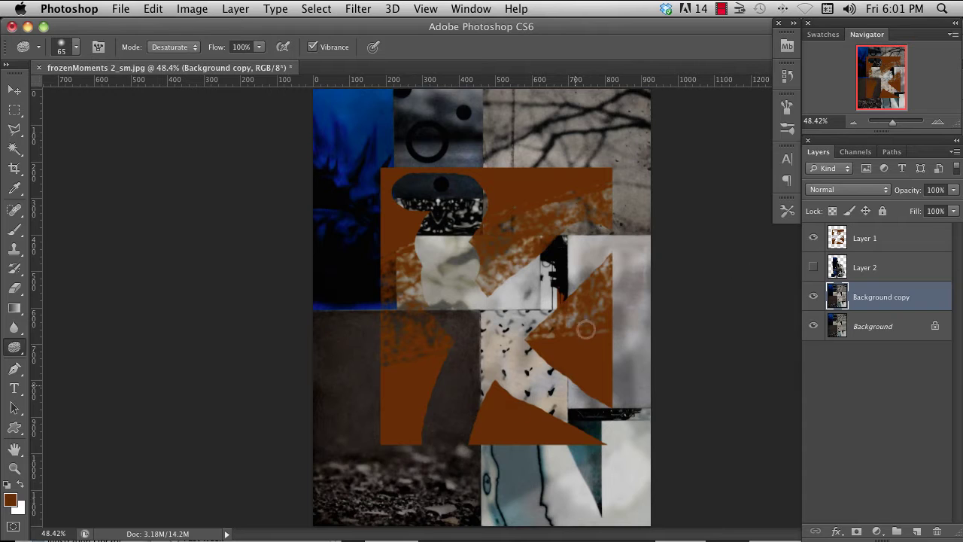
left_click(873, 238)
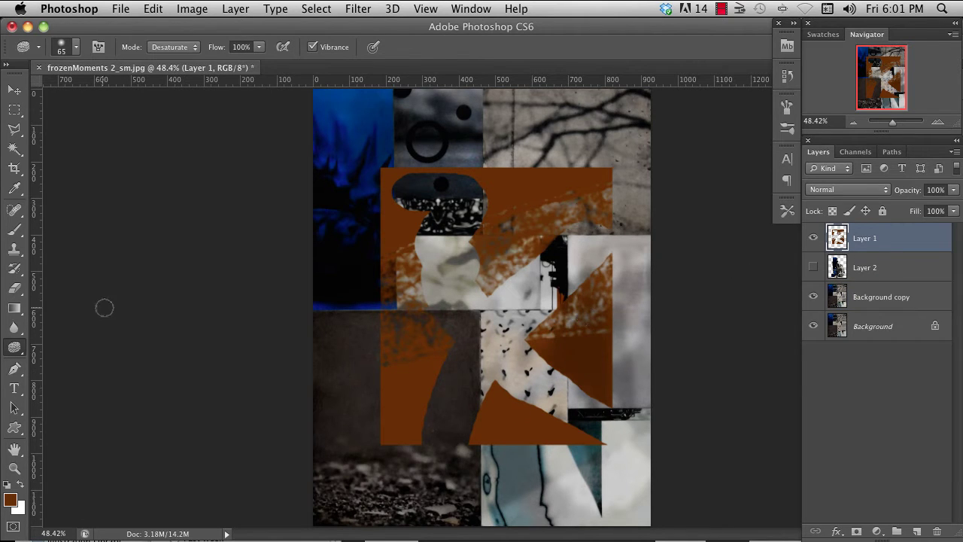
left_click(194, 49)
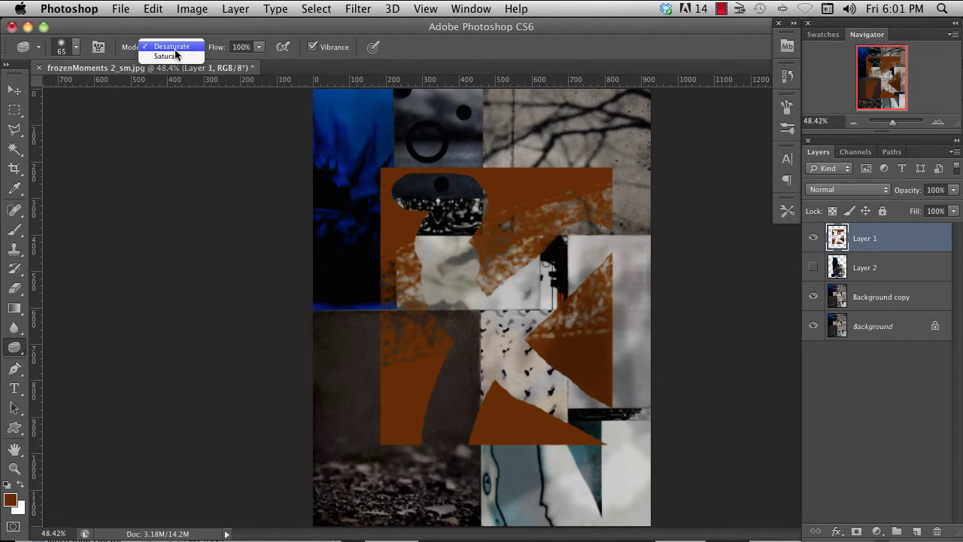
left_click(192, 47)
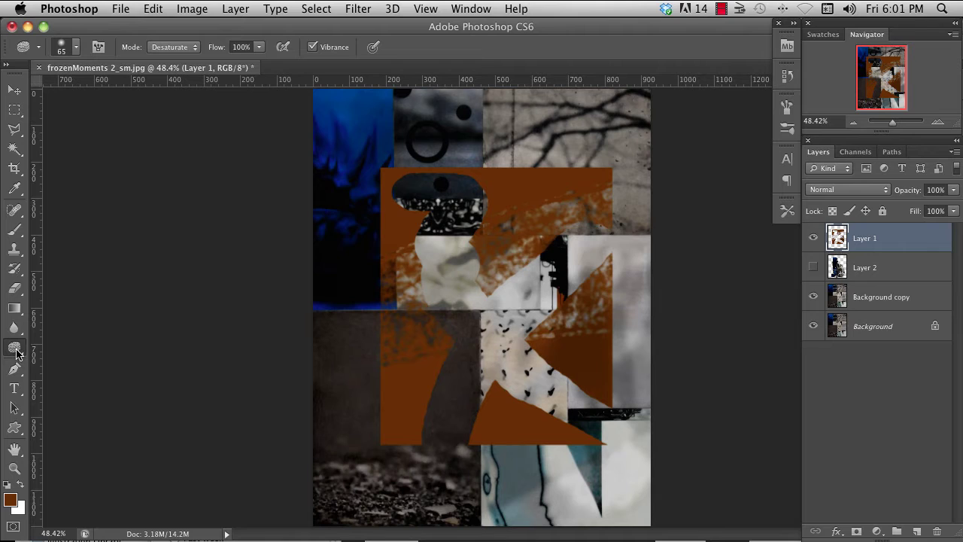
- Examine the Dodge tool's range choices, keeping Midtones, try its exposure setting, and switch to the Burn tool
left_click_drag(20, 351, 55, 347)
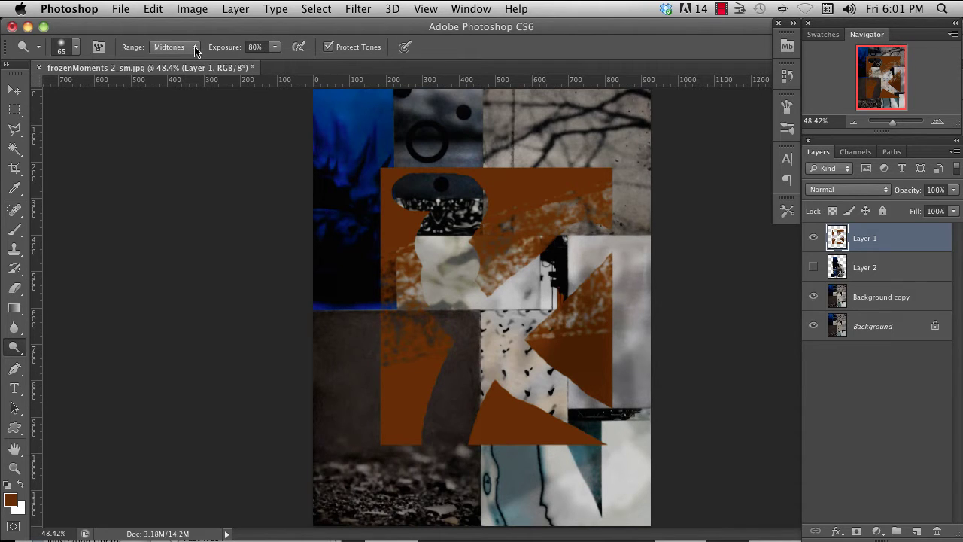
left_click(195, 50)
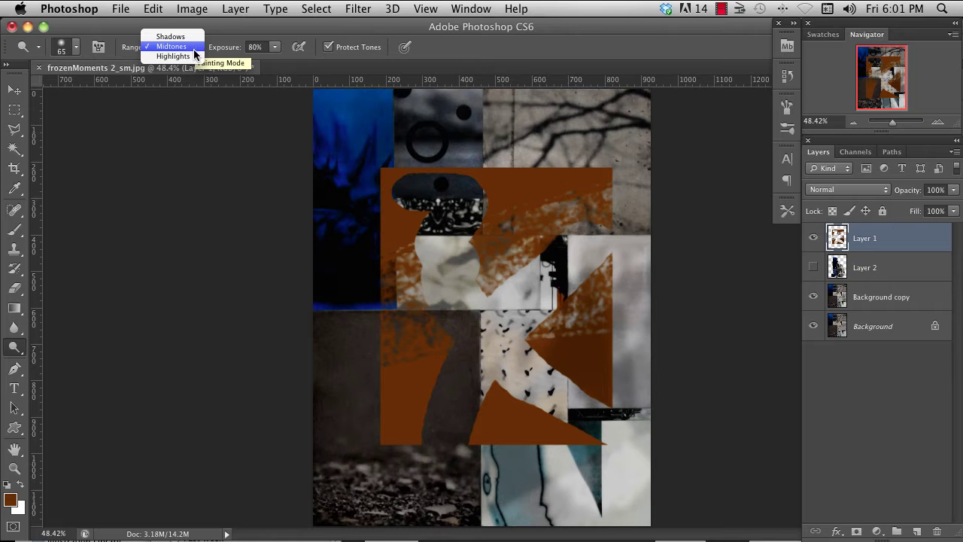
left_click(195, 48)
left_click(275, 48)
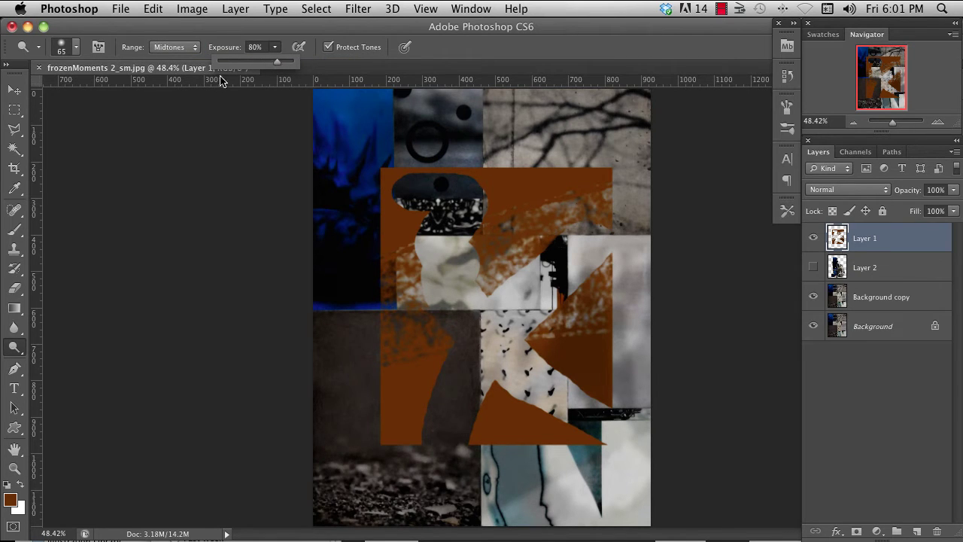
left_click_drag(277, 66, 295, 64)
left_click_drag(294, 64, 274, 66)
left_click_drag(15, 349, 64, 362)
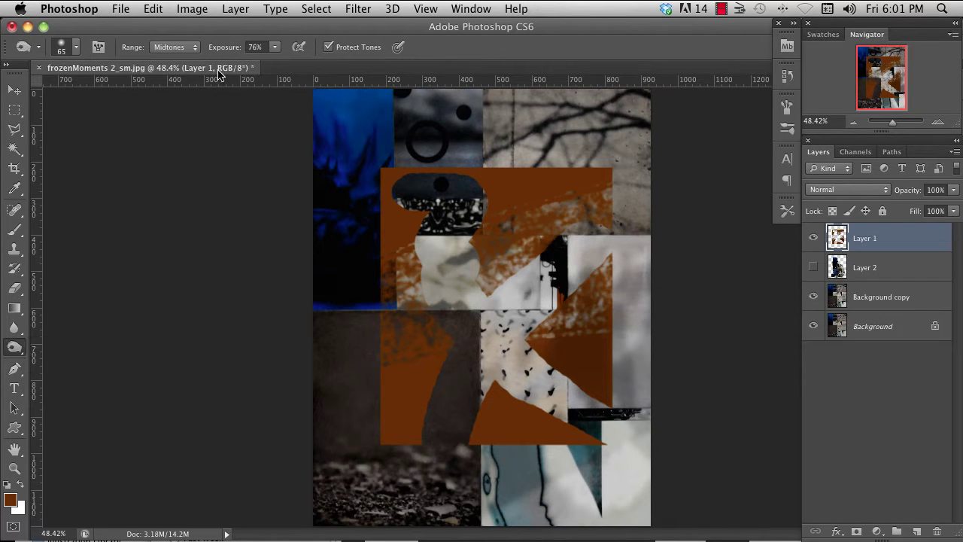
- Examine the Burn tool's range choices and exposure control, keeping Midtones and 76% exposure
left_click(195, 49)
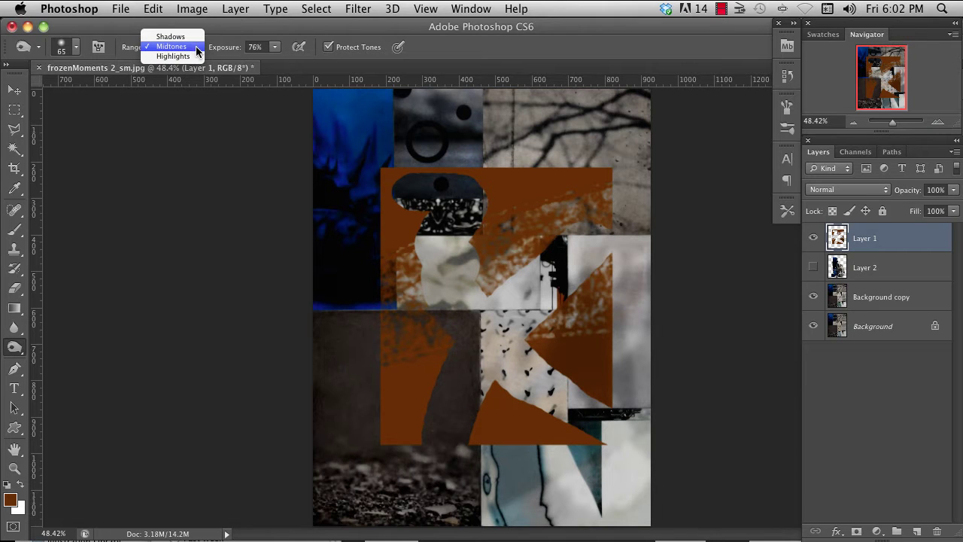
left_click(194, 47)
left_click(276, 47)
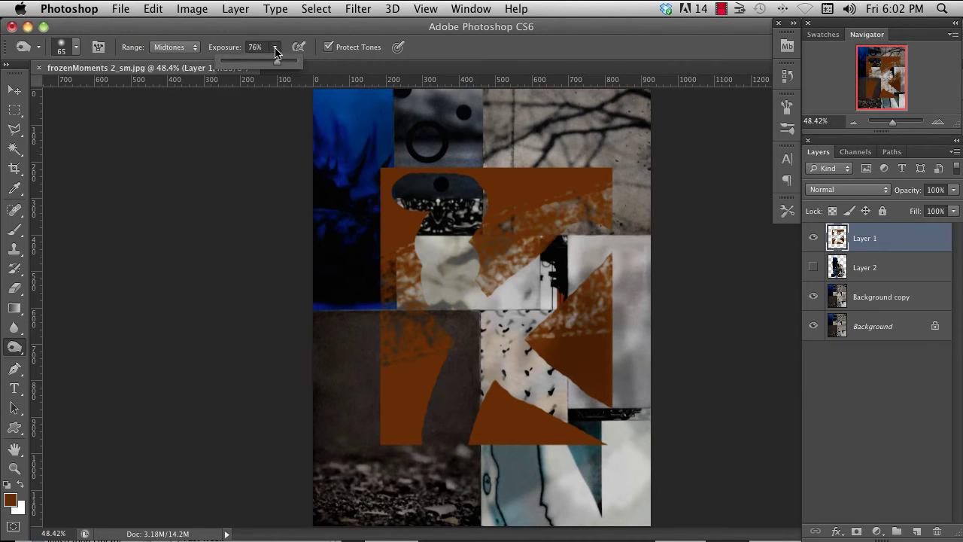
left_click(275, 49)
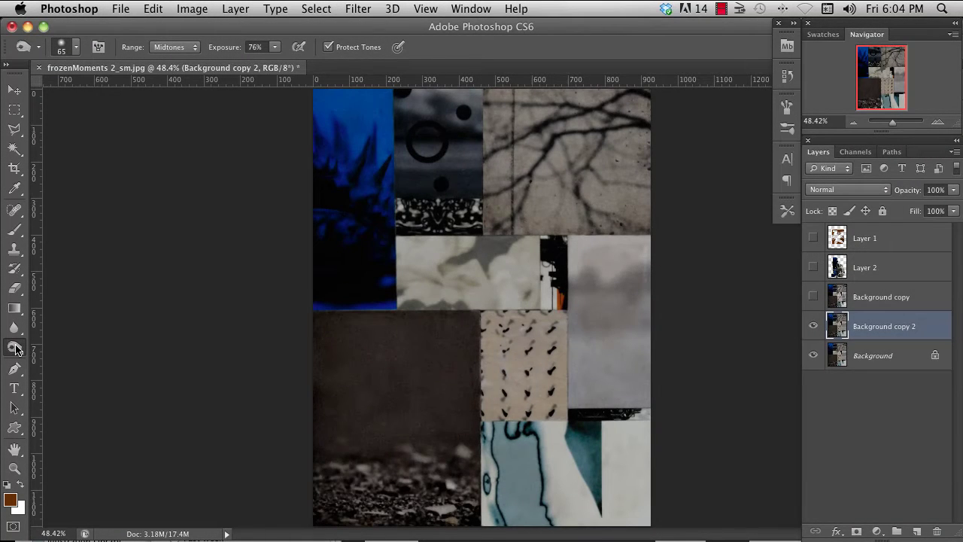
- Switch to the Blur tool and review its blending modes and brush presets, keeping the Normal mode
left_click(15, 328, "alt")
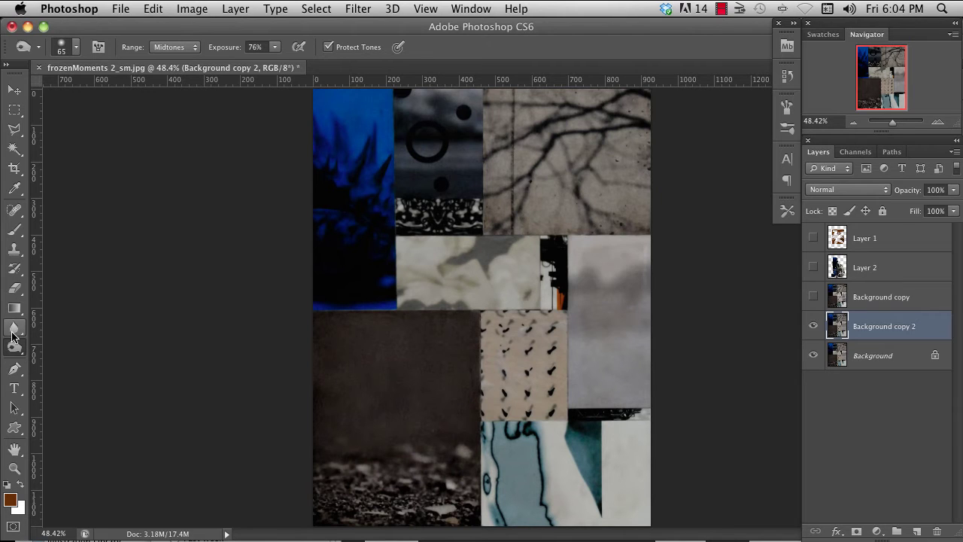
left_click(15, 328)
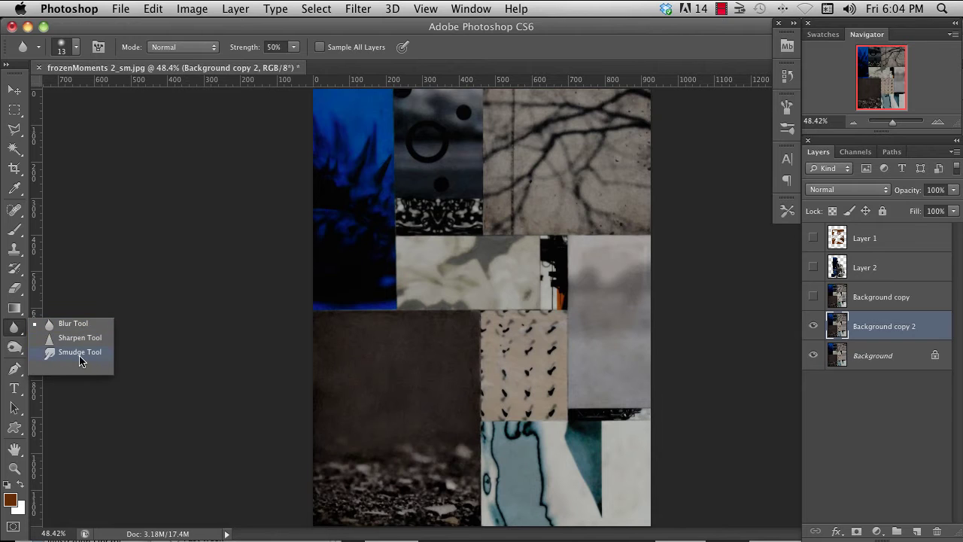
left_click(69, 328)
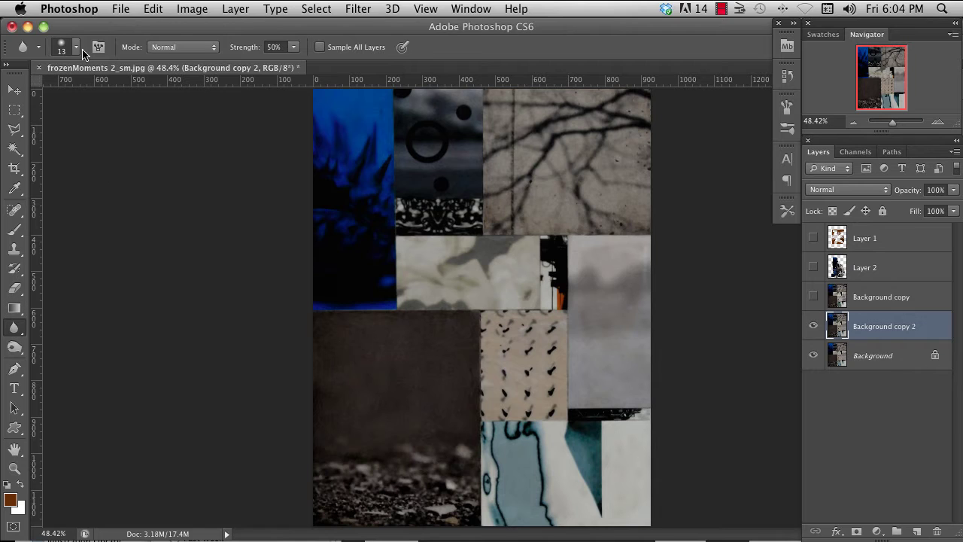
left_click(215, 49)
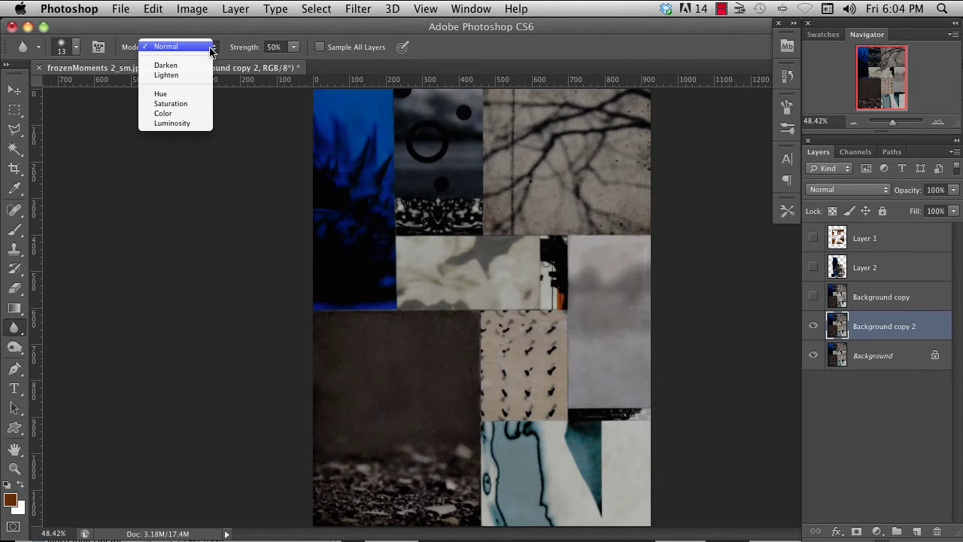
left_click(251, 46)
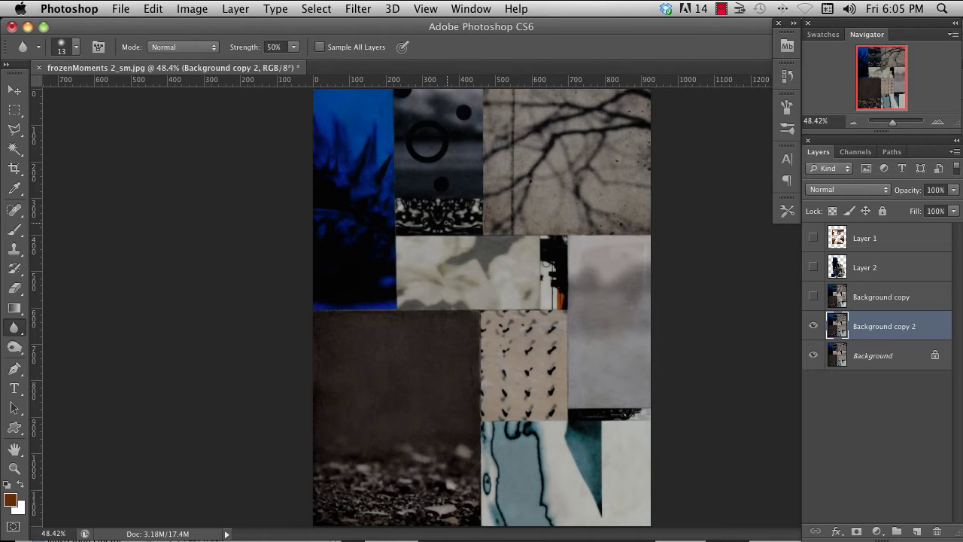
right_click(450, 225)
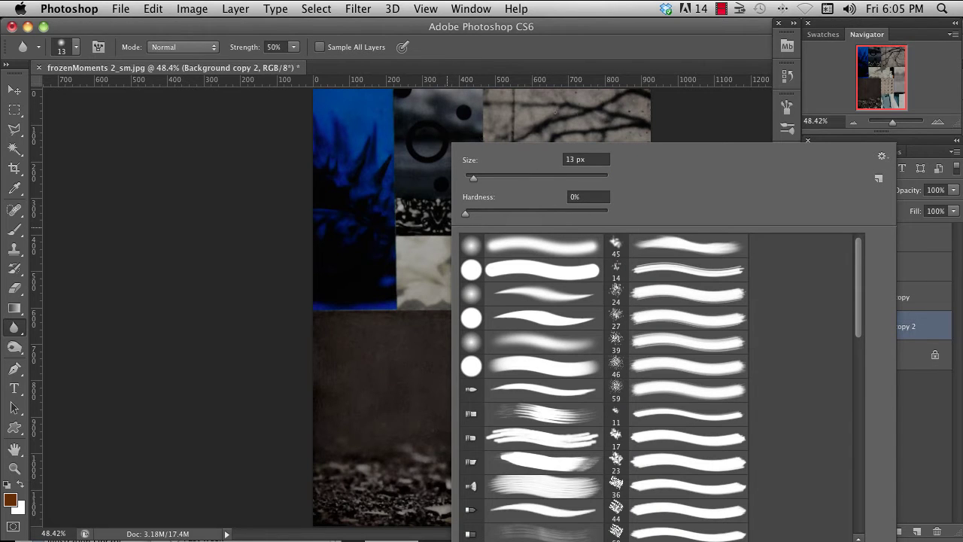
key("Escape")
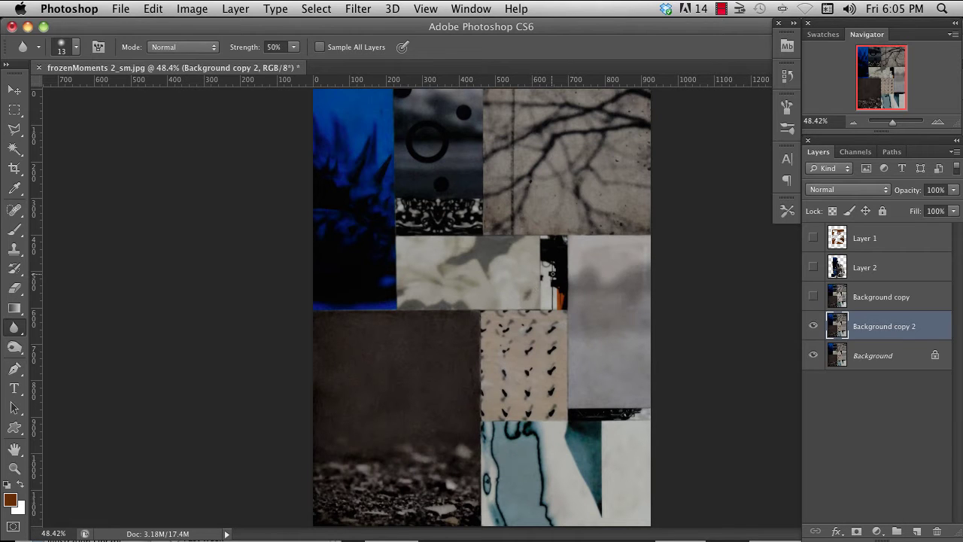
- Blur the edges around the black-and-white strip beside the cream panel on Background copy 2 using a 30 px brush
key("super+1")
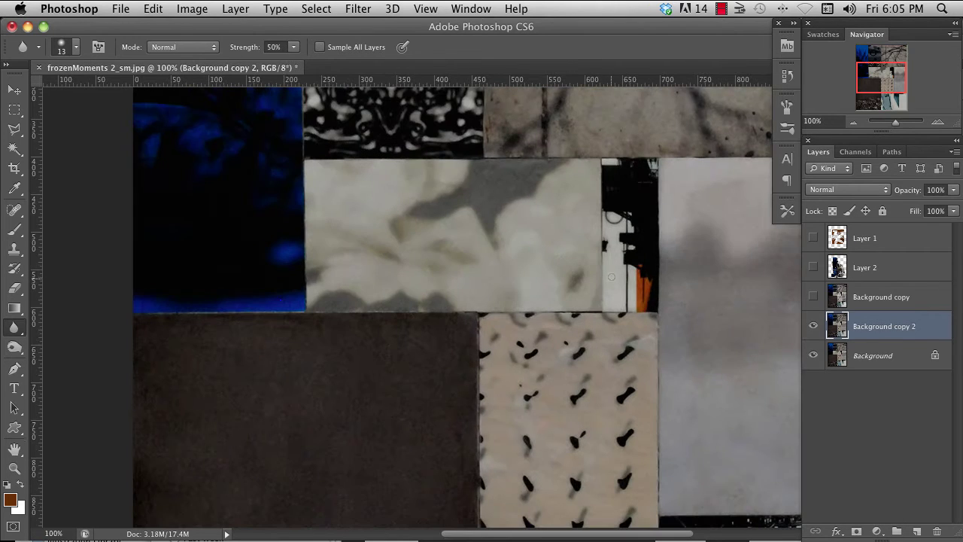
key("bracketright")
key("bracketright")
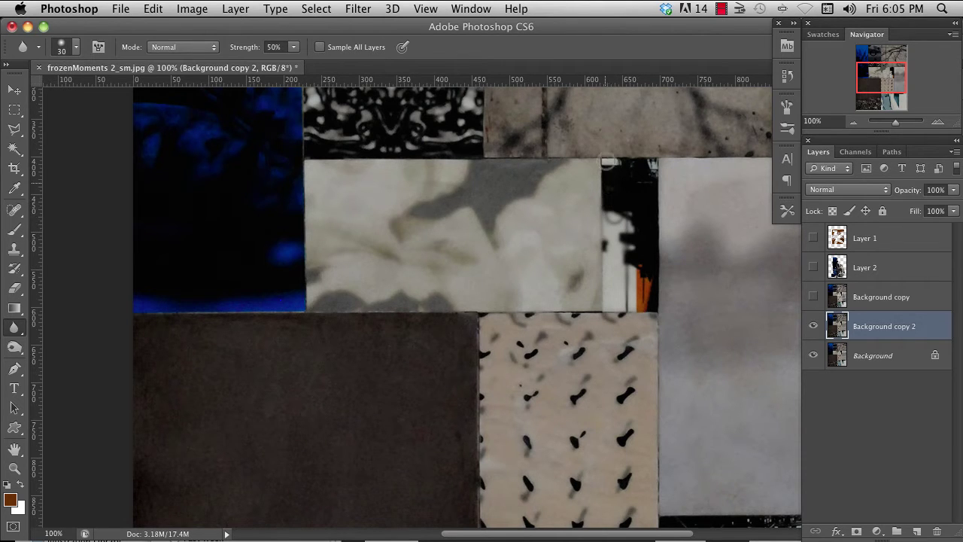
mouse_move(652, 177)
left_mouse_down()
mouse_move(627, 175)
mouse_move(647, 303)
mouse_move(648, 280)
mouse_move(677, 303)
left_mouse_up()
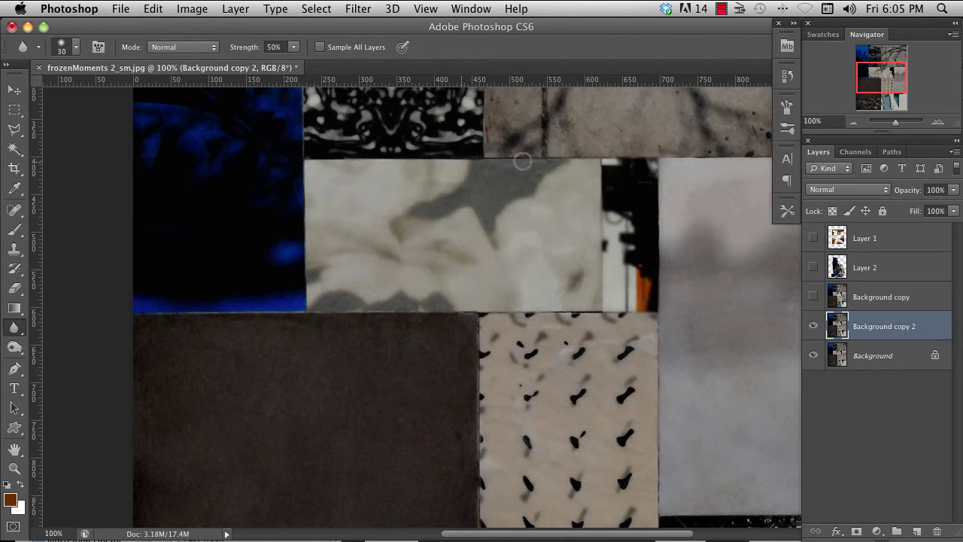
- Raise the Blur tool's strength to 100% and blur dark marks in the beige dotted panel
left_click(293, 47)
left_click_drag(297, 69, 322, 71)
mouse_move(574, 346)
left_mouse_down()
mouse_move(586, 363)
mouse_move(578, 397)
left_mouse_up()
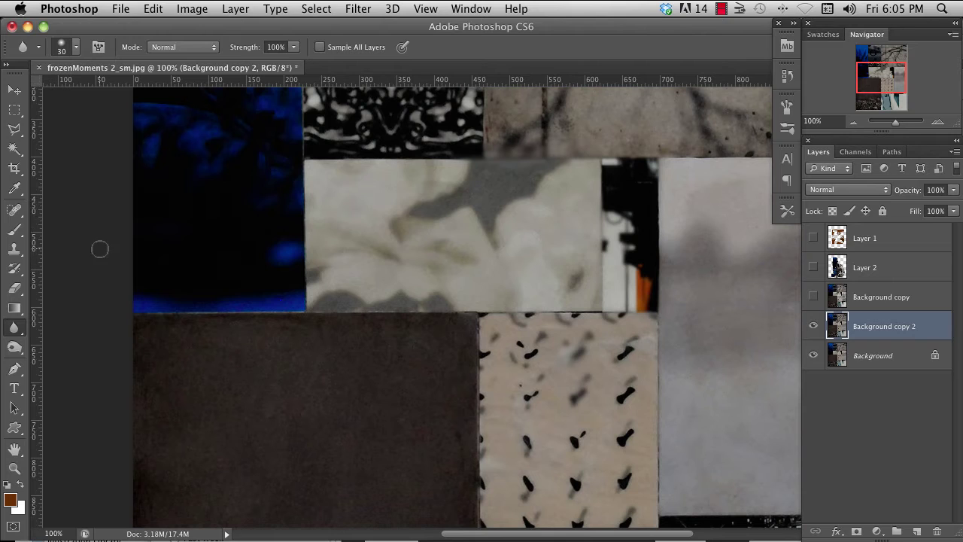
- Sharpen parts of the concrete branch panel and its edge using the Sharpen tool at 100% strength
left_click(16, 331)
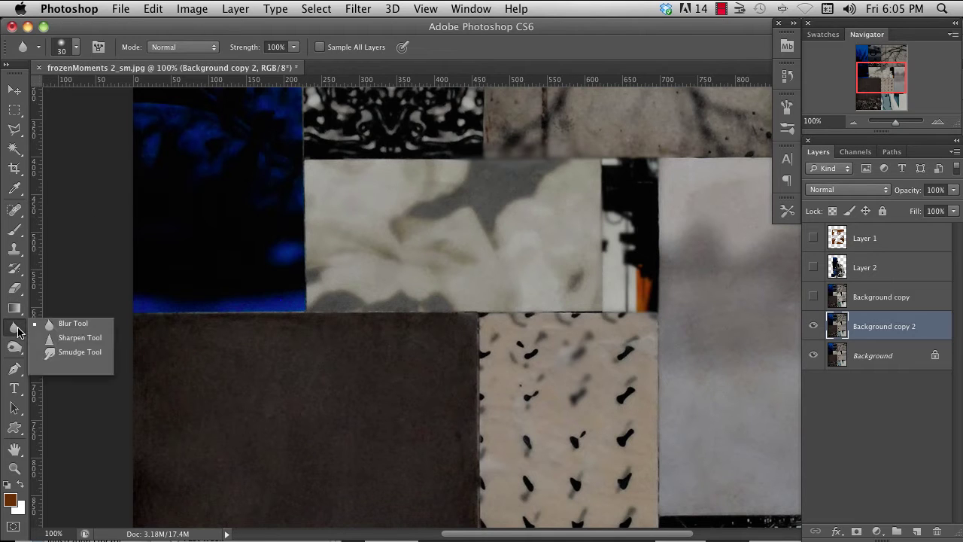
left_click(69, 337)
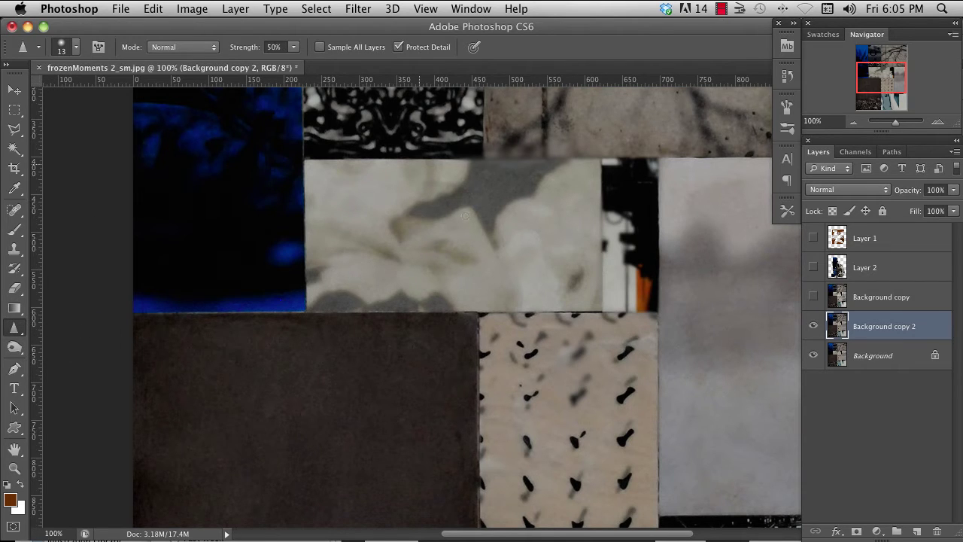
left_click(294, 47)
left_click_drag(297, 61, 337, 65)
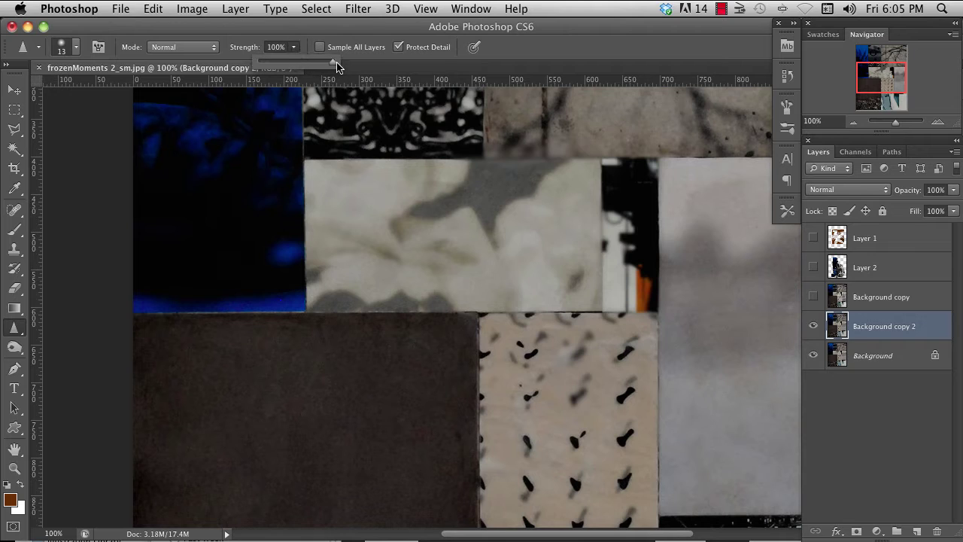
left_click(465, 142)
mouse_move(475, 136)
left_mouse_down()
mouse_move(424, 142)
mouse_move(460, 119)
mouse_move(412, 137)
mouse_move(485, 117)
mouse_move(479, 153)
left_mouse_up()
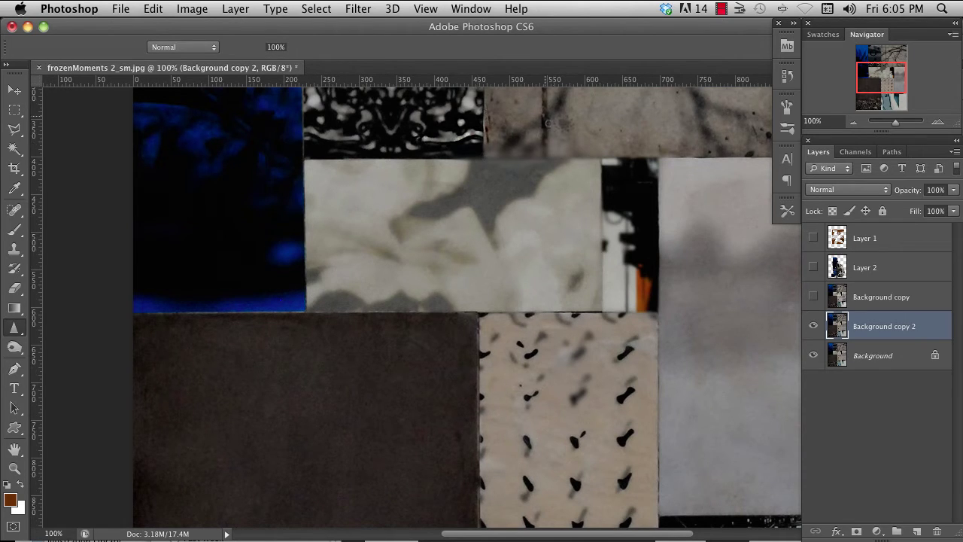
left_click_drag(554, 123, 564, 115)
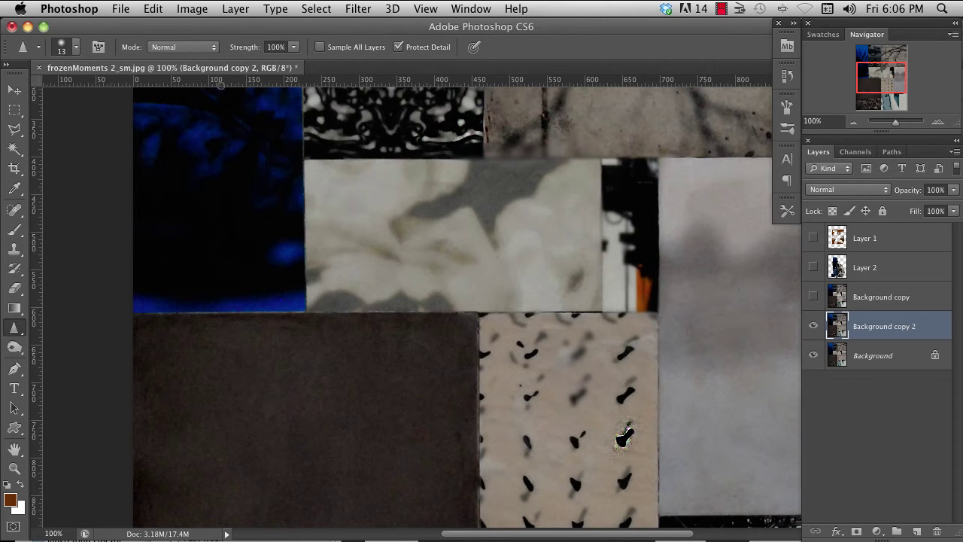
- Smudge the dark brown panel's upper corner into the cream panel using the Smudge tool at 50% strength
left_click(16, 328)
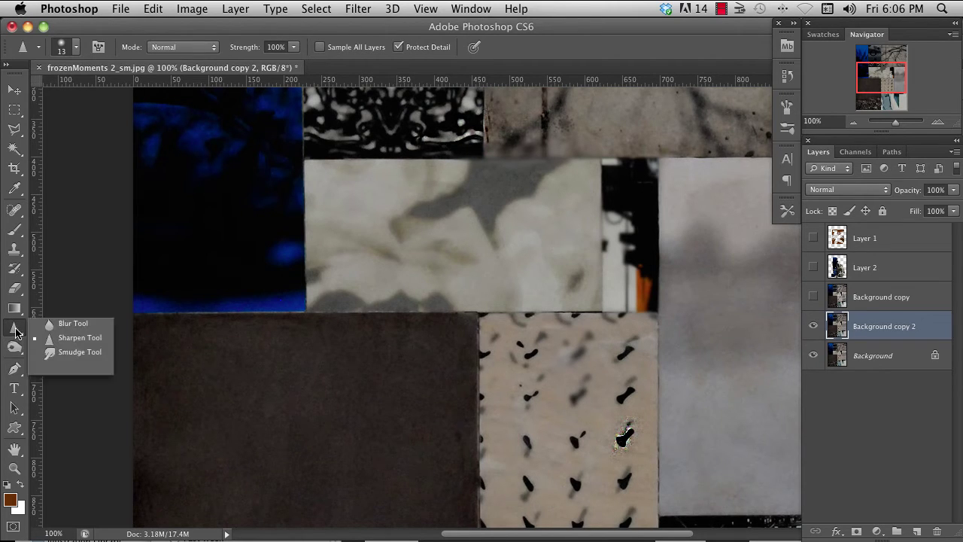
left_click(63, 352)
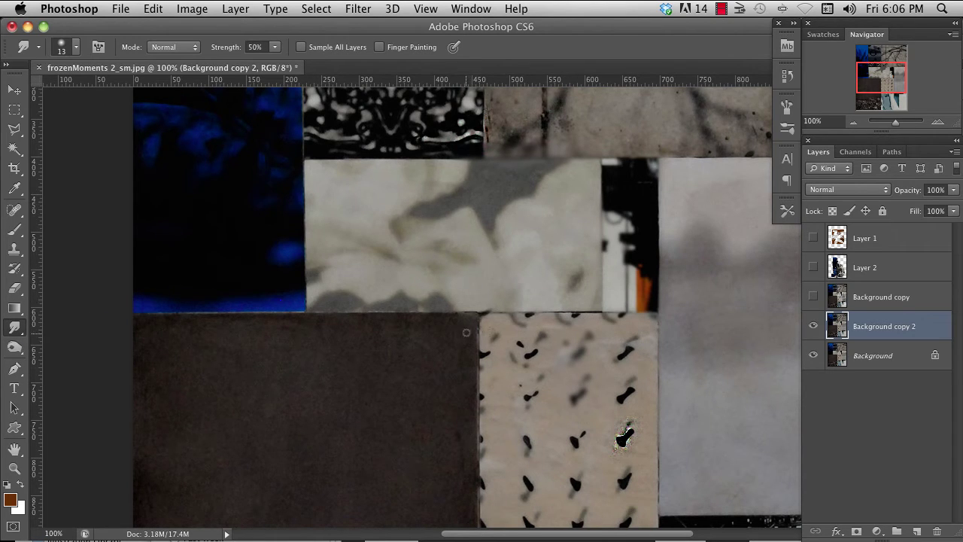
left_click_drag(466, 333, 538, 282)
left_click_drag(469, 322, 515, 313)
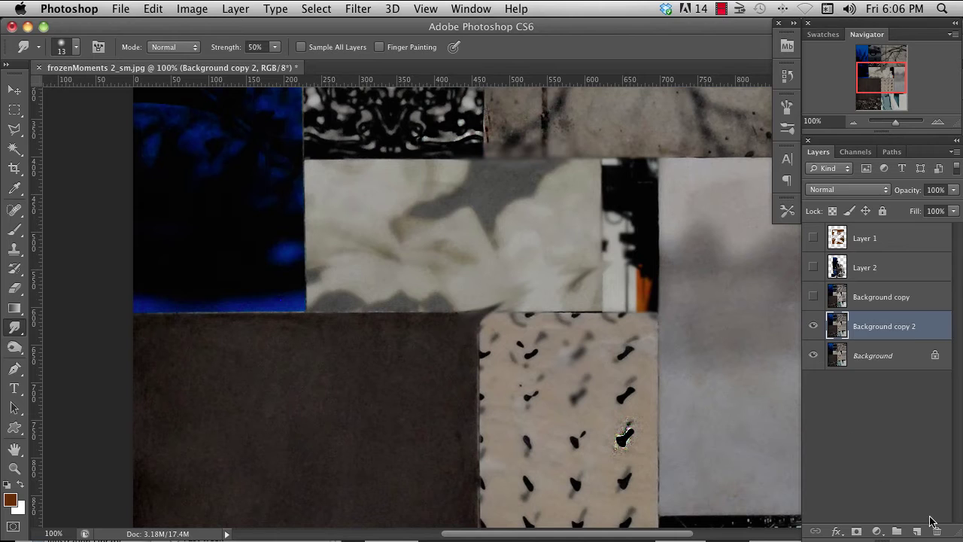
- Add a new layer above Background copy 2 and paint a white brush stroke diagonally across the cream panel
left_click(916, 531)
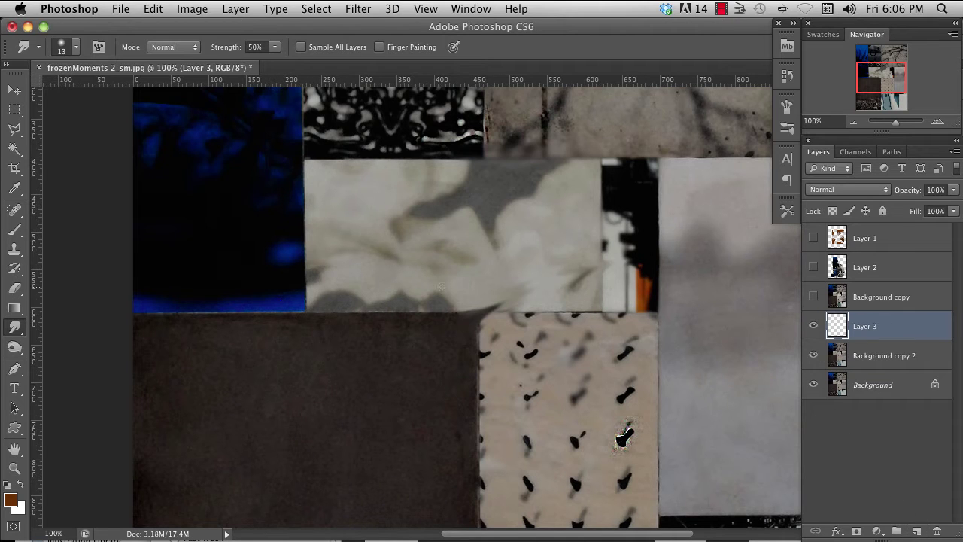
key("b")
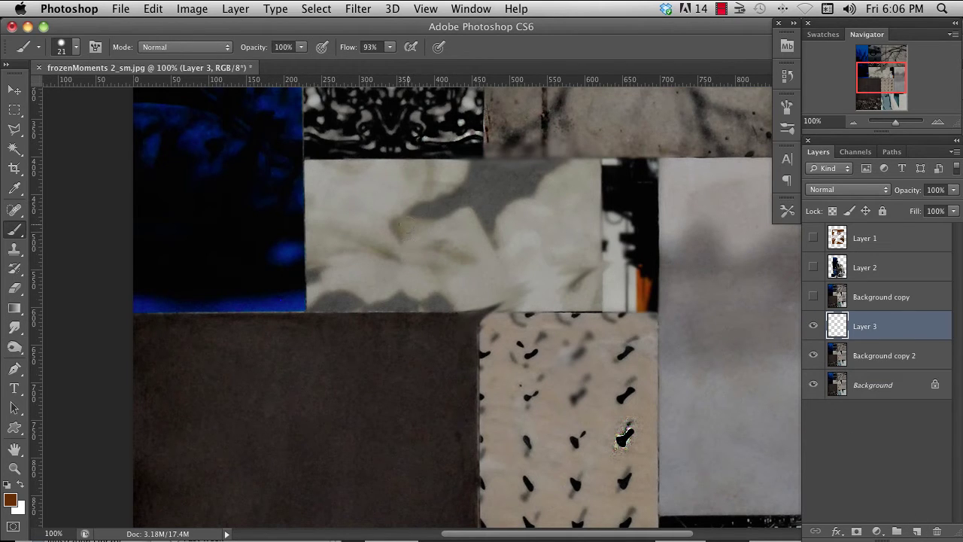
key("x")
left_click_drag(414, 277, 539, 238)
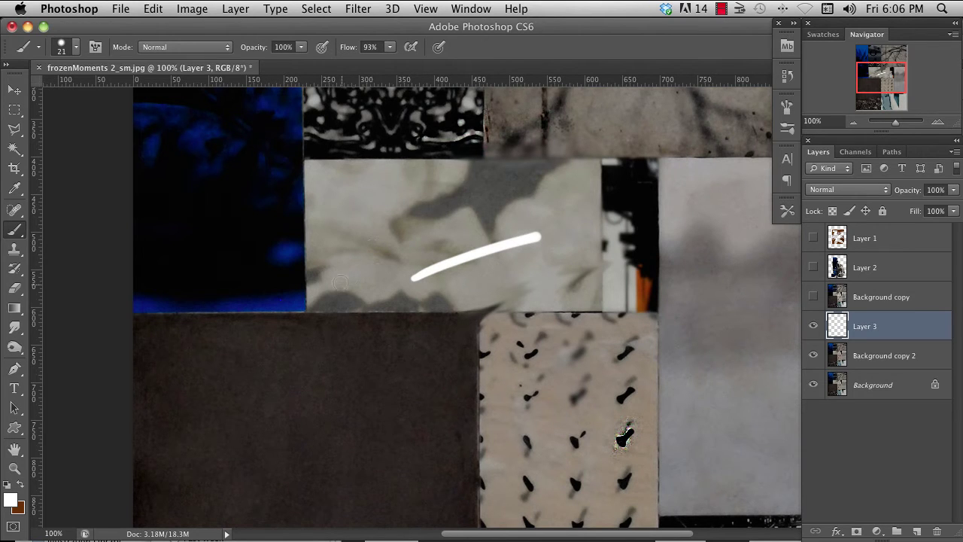
- Smudge the white stroke on Layer 3 outward at both ends with a 45 px Smudge brush at 91% strength
left_click(15, 326, "alt")
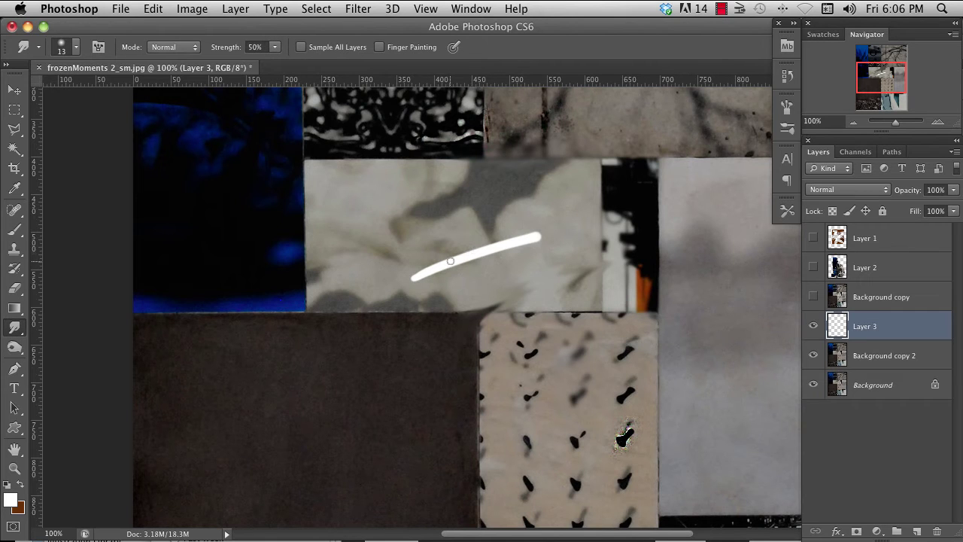
key("bracketright")
key("bracketright")
key("bracketright")
key("bracketright")
key("bracketright")
key("bracketright")
key("bracketright")
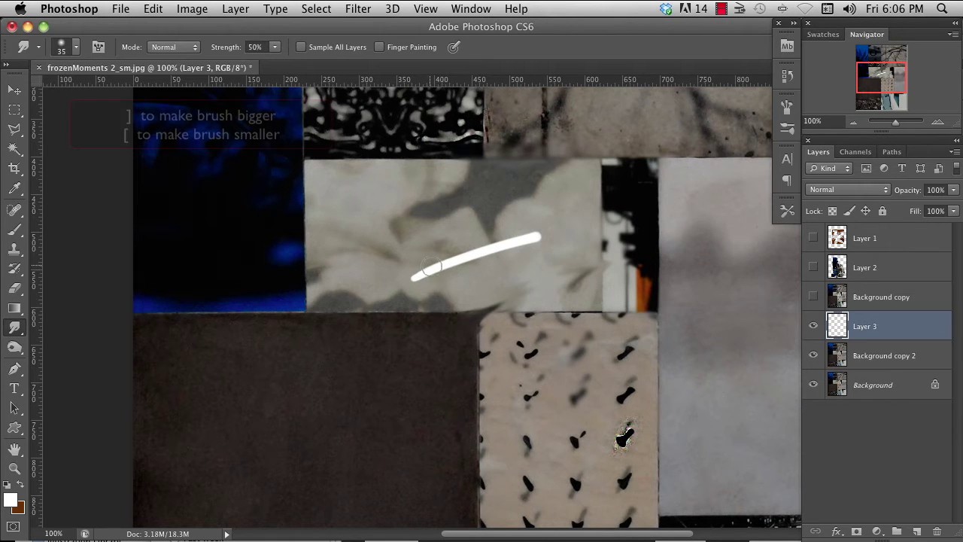
mouse_move(273, 49)
left_mouse_down()
mouse_move(286, 68)
mouse_move(310, 66)
left_mouse_up()
left_click_drag(474, 251, 357, 299)
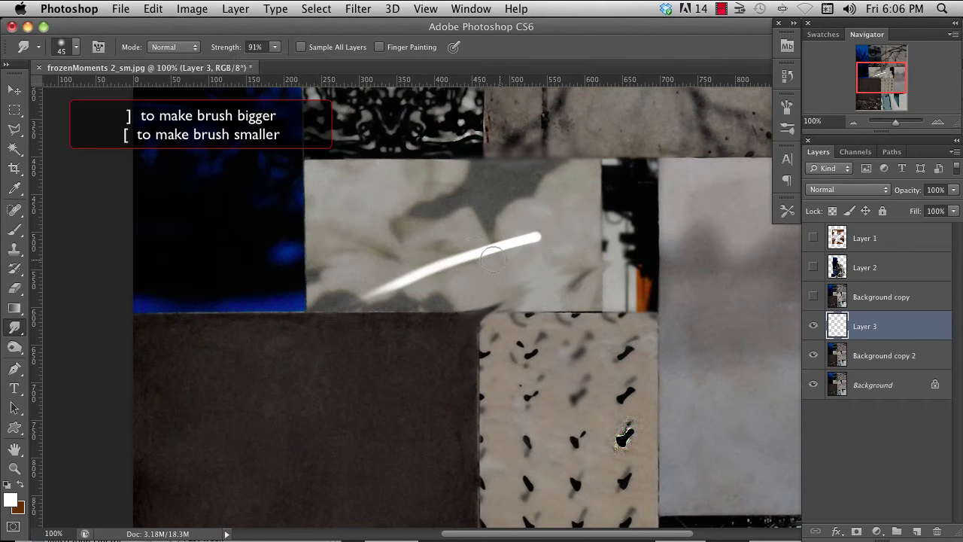
left_click_drag(470, 255, 594, 223)
left_click_drag(417, 278, 630, 226)
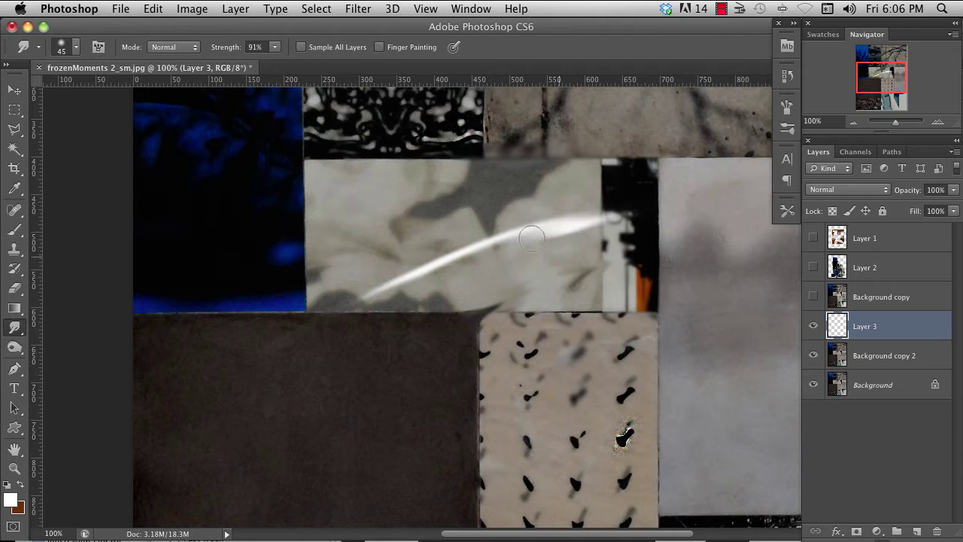
left_click_drag(420, 276, 583, 225)
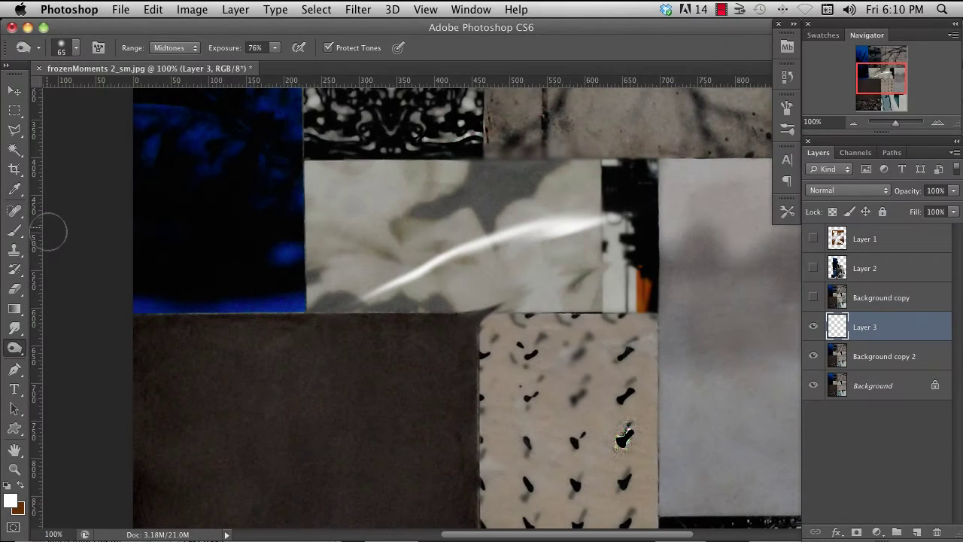
- Retouch part of the black-and-white patterned panel with the Spot Healing Brush, using Content-Aware and sampling all layers
left_click(16, 213)
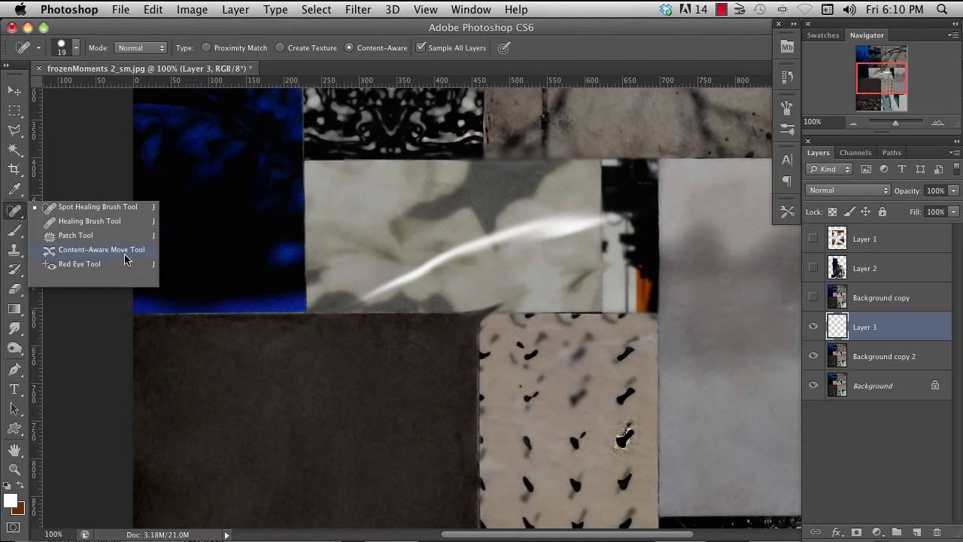
left_click(81, 207)
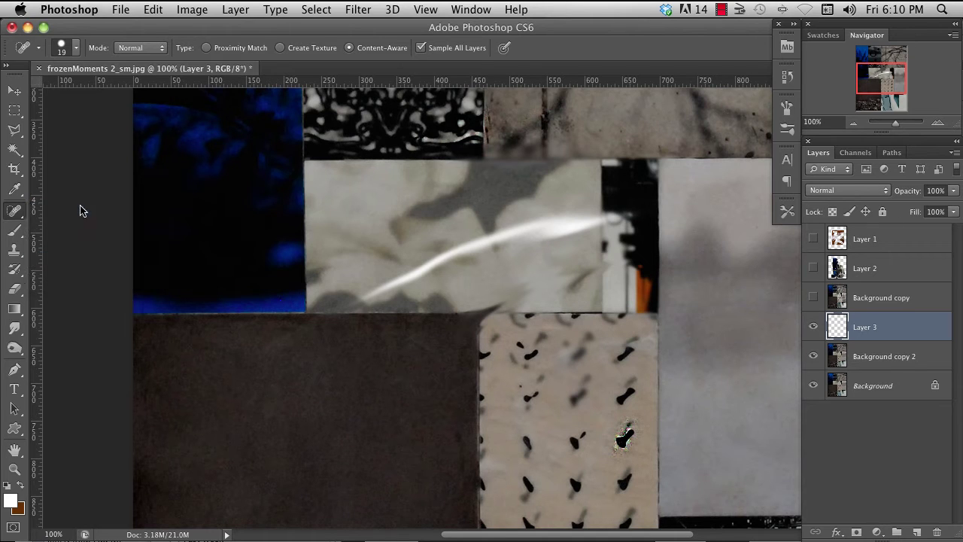
left_click(12, 212)
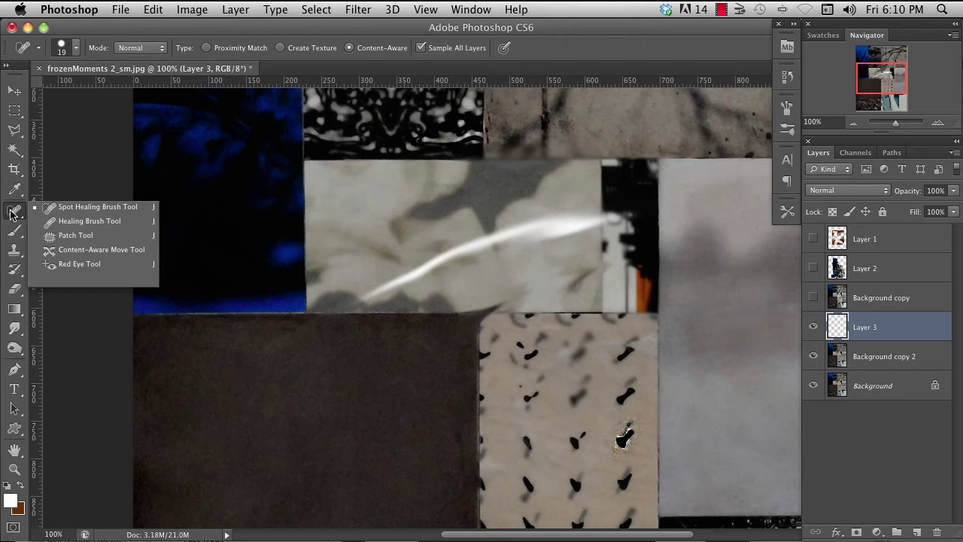
left_click(100, 208)
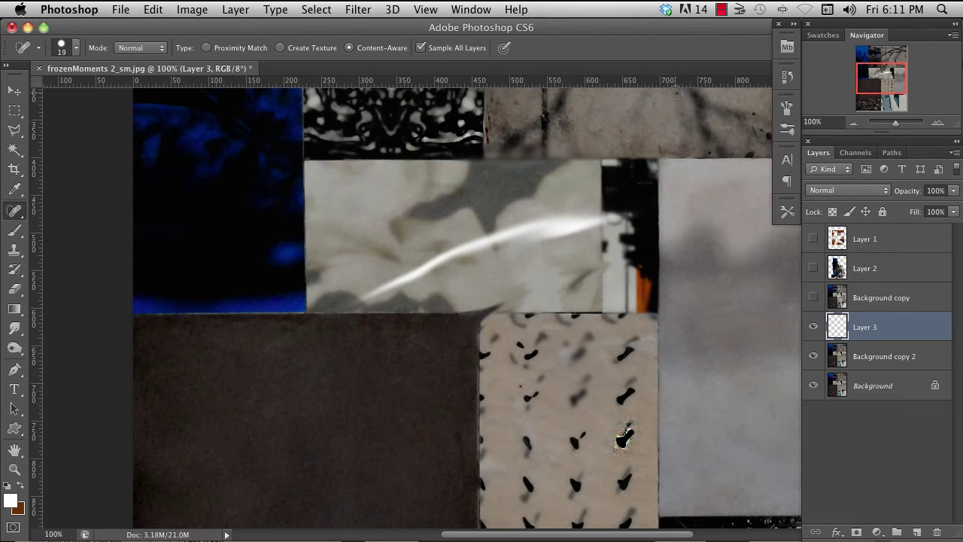
left_click_drag(364, 125, 368, 136)
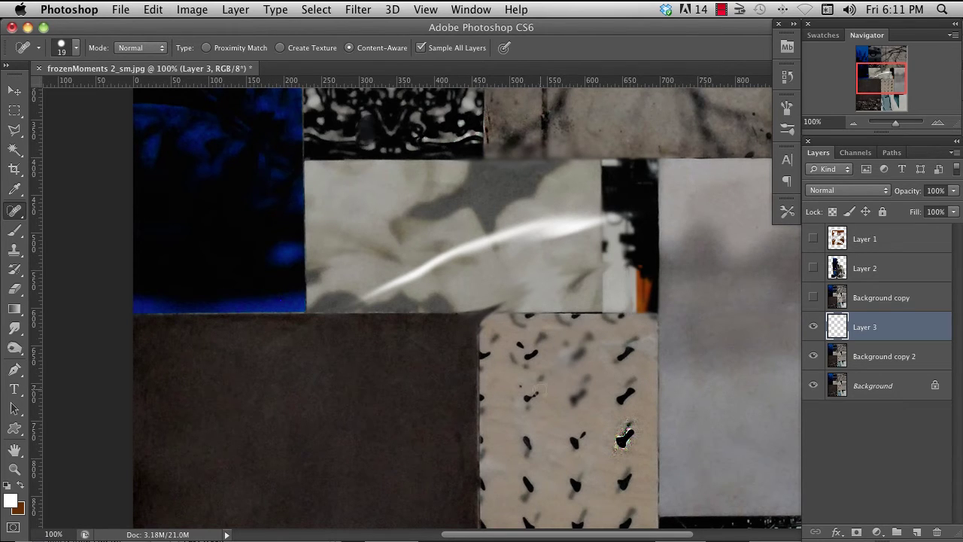
- Remove several dark marks from the upper part of the beige panel on Layer 3 with the Content-Aware Spot Healing Brush
mouse_move(534, 390)
left_mouse_down()
mouse_move(521, 398)
mouse_move(540, 405)
left_mouse_up()
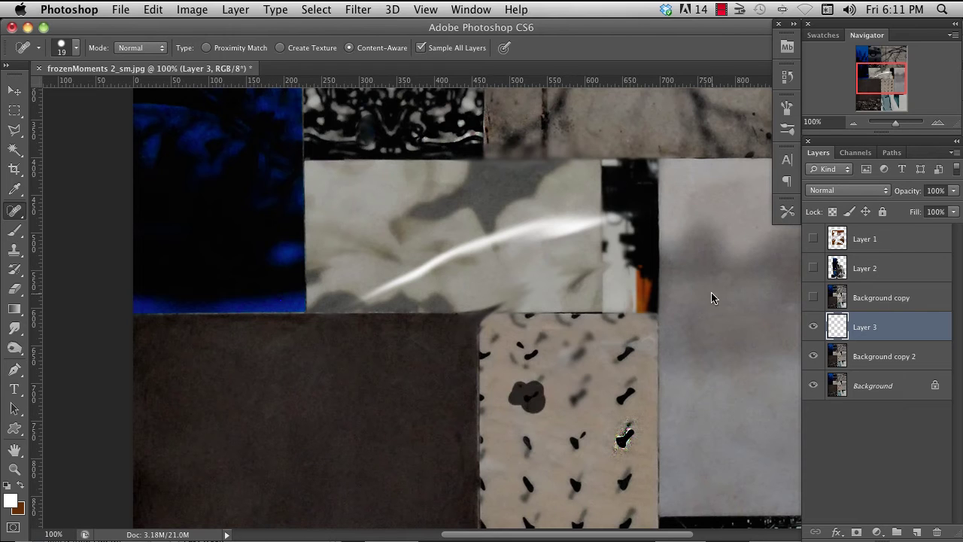
left_click(813, 298)
mouse_move(581, 378)
left_mouse_down()
mouse_move(577, 410)
mouse_move(585, 370)
mouse_move(585, 384)
left_mouse_up()
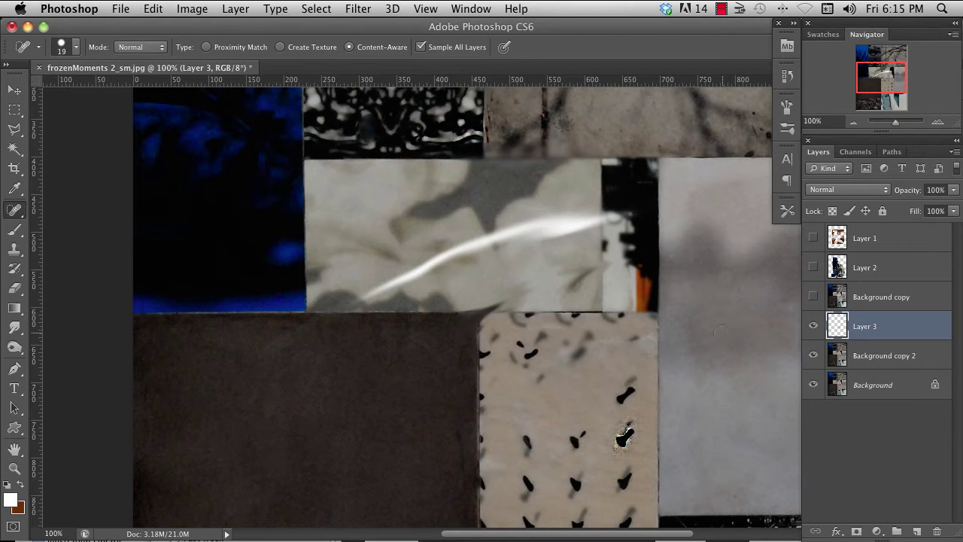
- Paint a brown dot on the gravel with a 21 px brush and merge Layer 3 down into Background copy 2
scroll(608, 354, "down", 10)
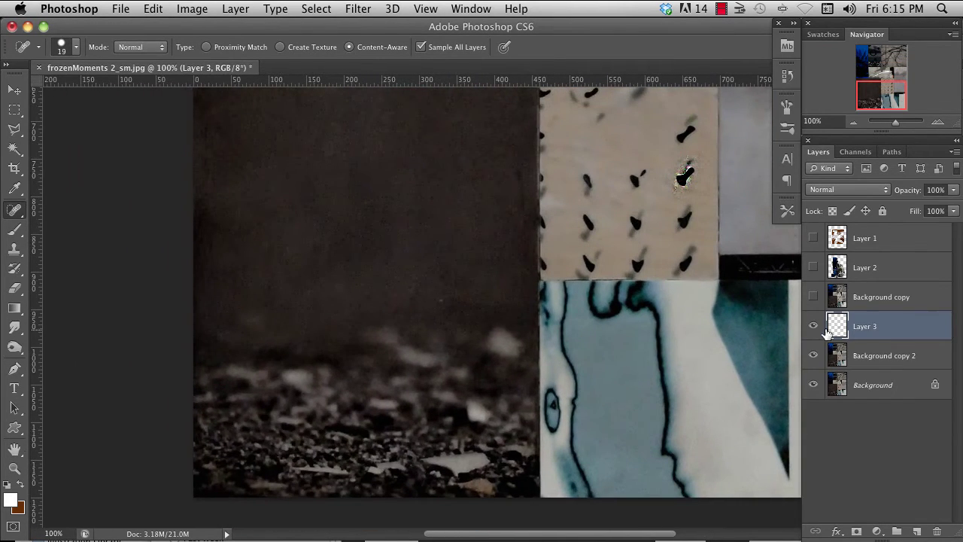
key("b")
left_click(342, 429, "alt")
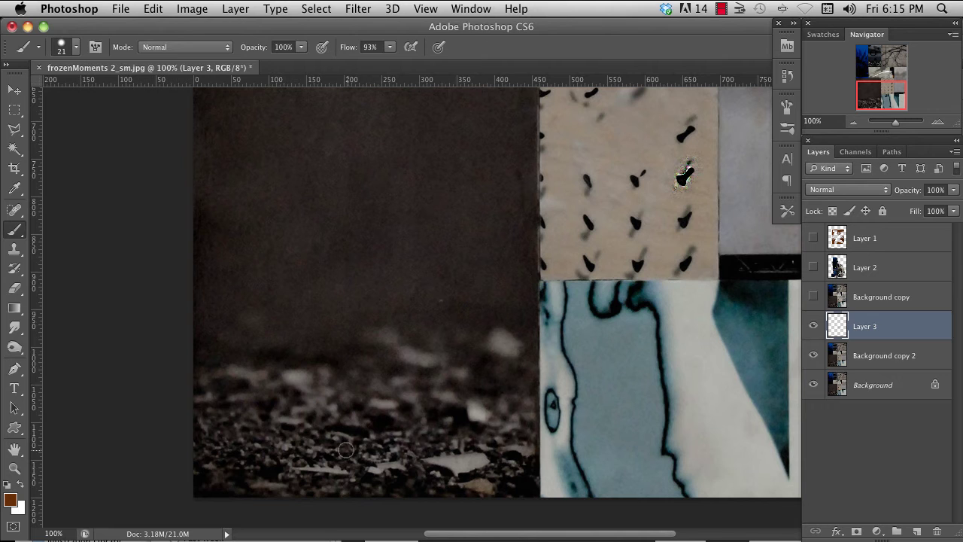
left_click(398, 434)
key("super+e")
- Hide and reshow Background copy 2 to compare it with the original, and hide the Background layer
left_click(813, 326)
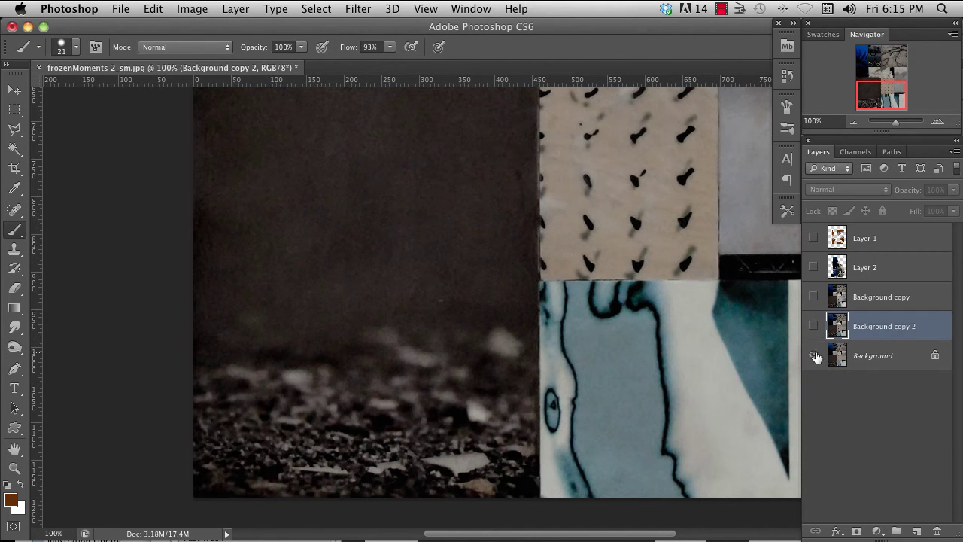
left_click(813, 355)
left_click(813, 326)
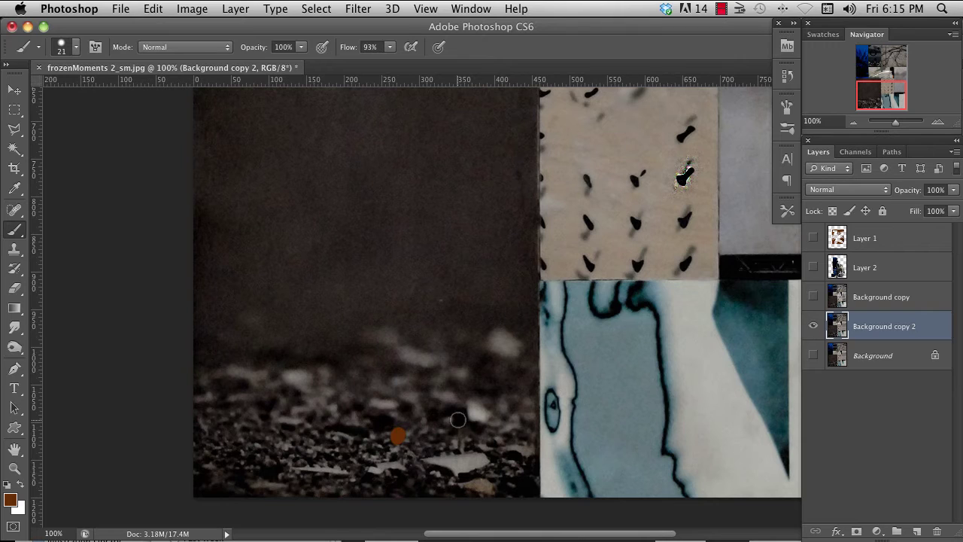
- Heal away the brown dot on the gravel and a black mark on the beige panel with the Spot Healing Brush
left_click(12, 215)
left_click(61, 213)
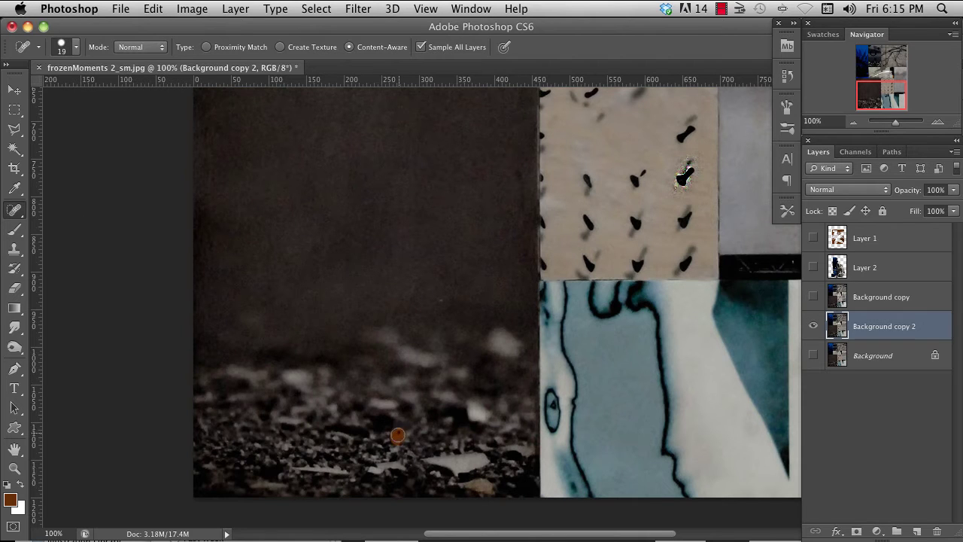
left_click(398, 435)
mouse_move(638, 220)
left_mouse_down()
mouse_move(631, 239)
mouse_move(641, 223)
left_mouse_up()
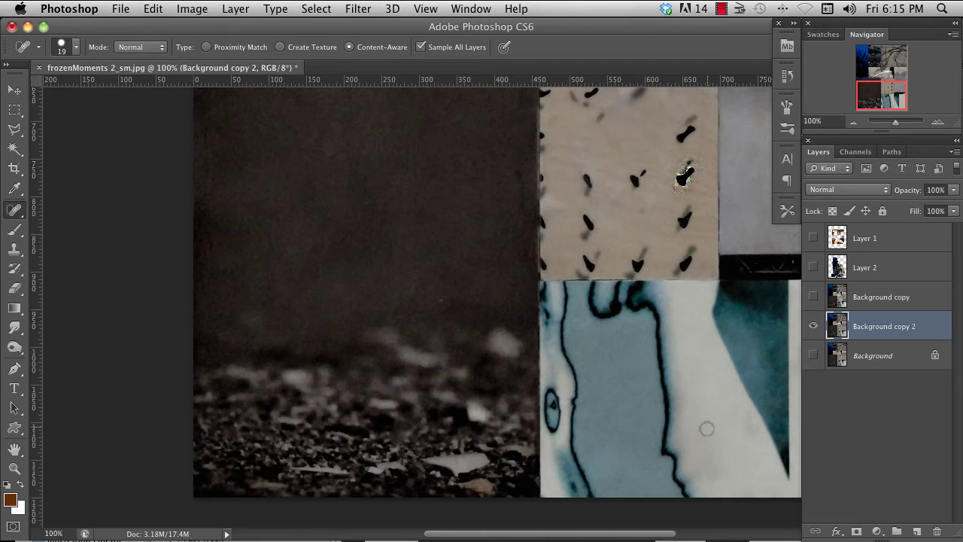
right_click(362, 188)
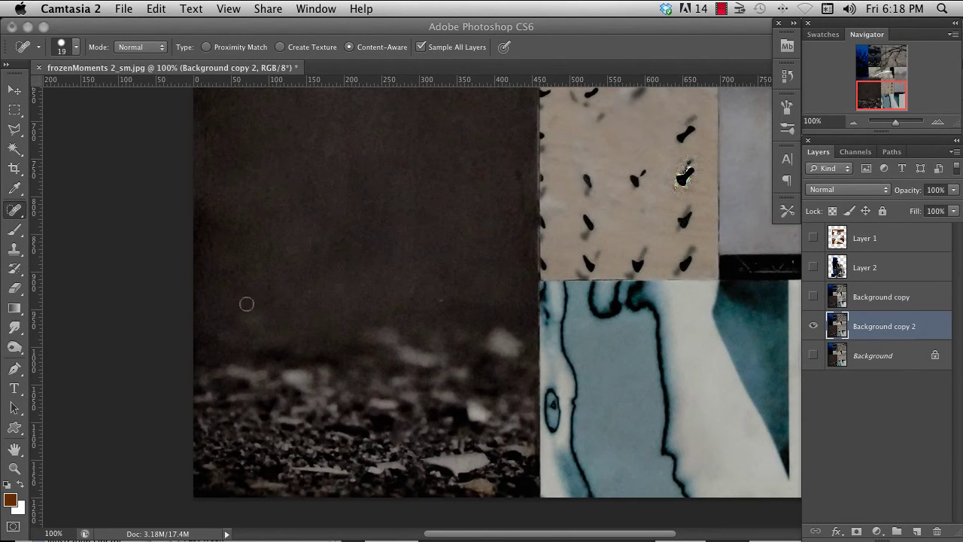
- Preview the Foreground to Transparent preset for the Gradient tool, but apply the Foreground to Background preset
key("g")
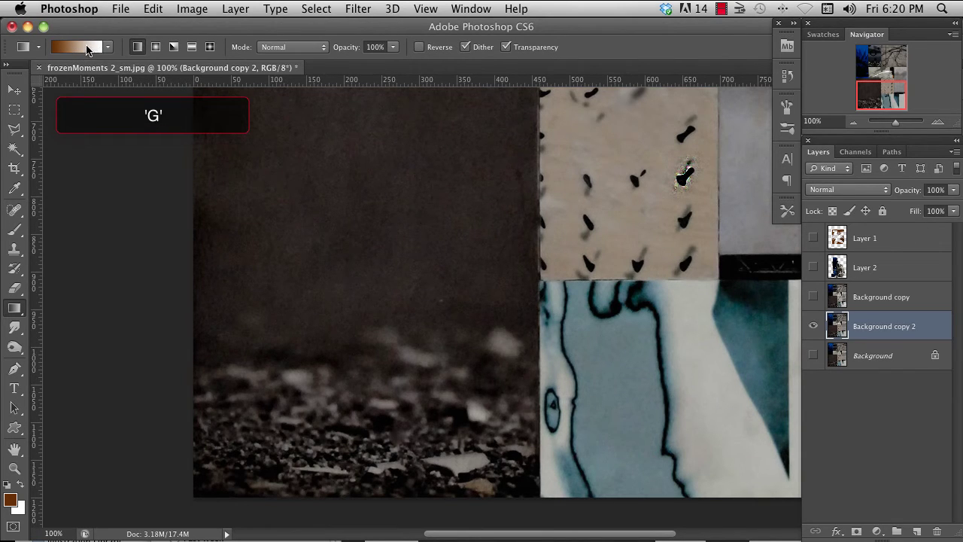
left_click(88, 51)
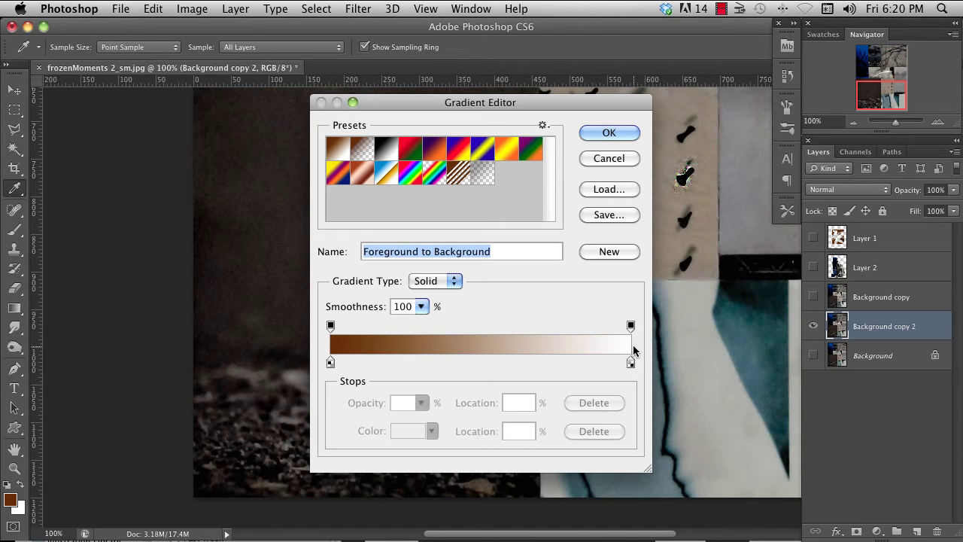
left_click(362, 152)
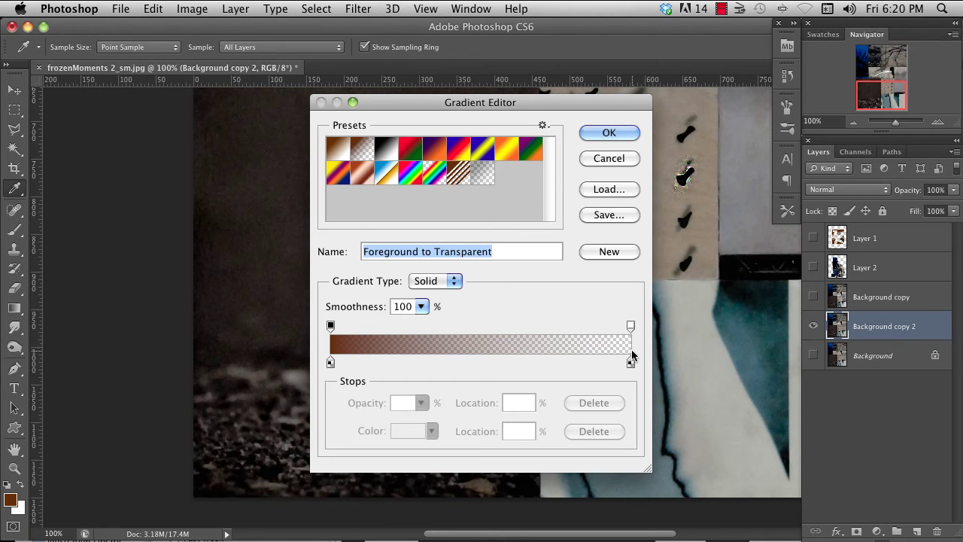
left_click(340, 155)
left_click(608, 133)
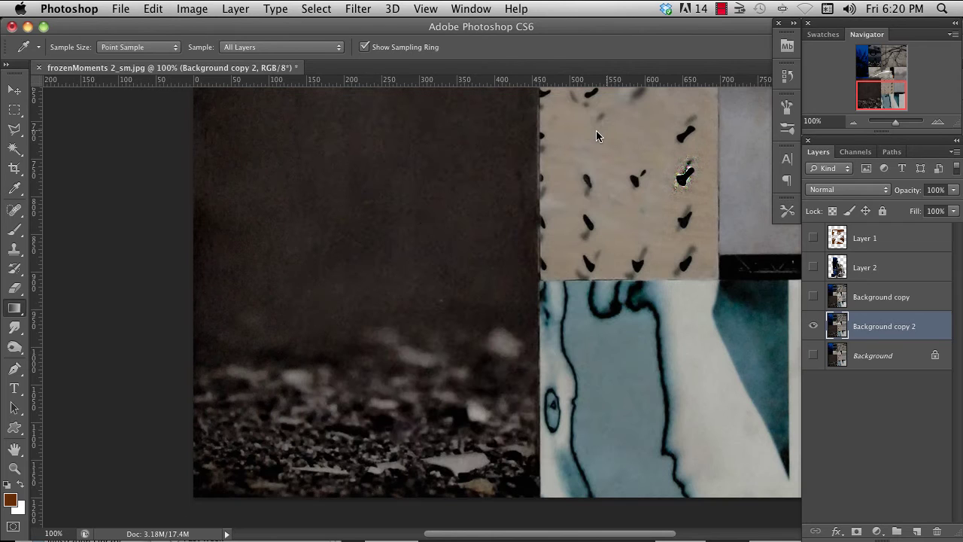
- Select a wide rectangle spanning the gravel and blue-white panels with the Rectangular Marquee, and activate the Gradient tool
left_click(15, 112)
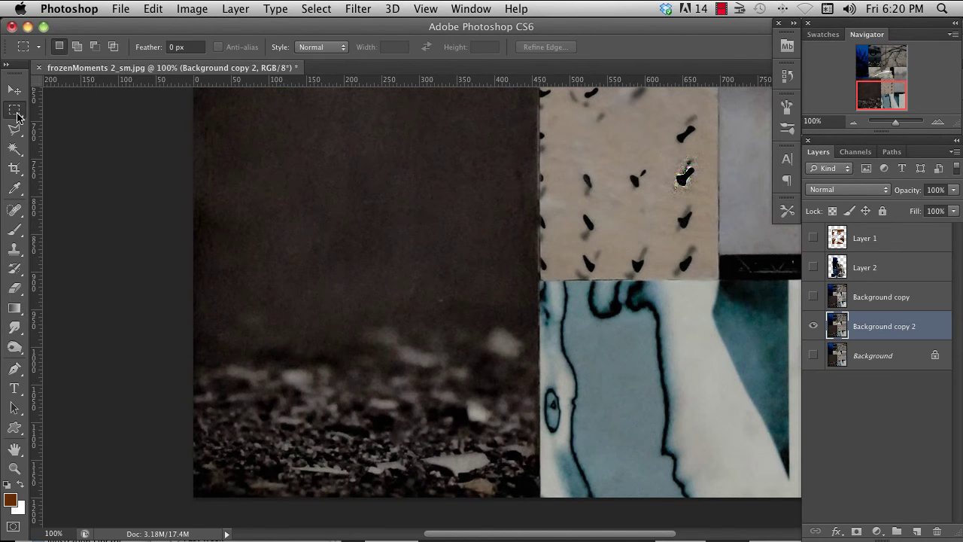
left_click_drag(286, 404, 756, 303)
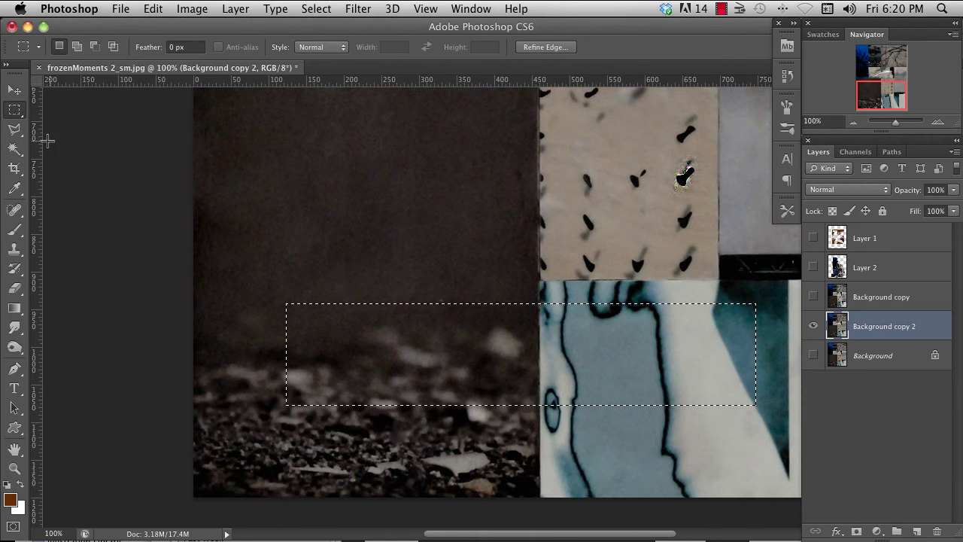
left_click(14, 308)
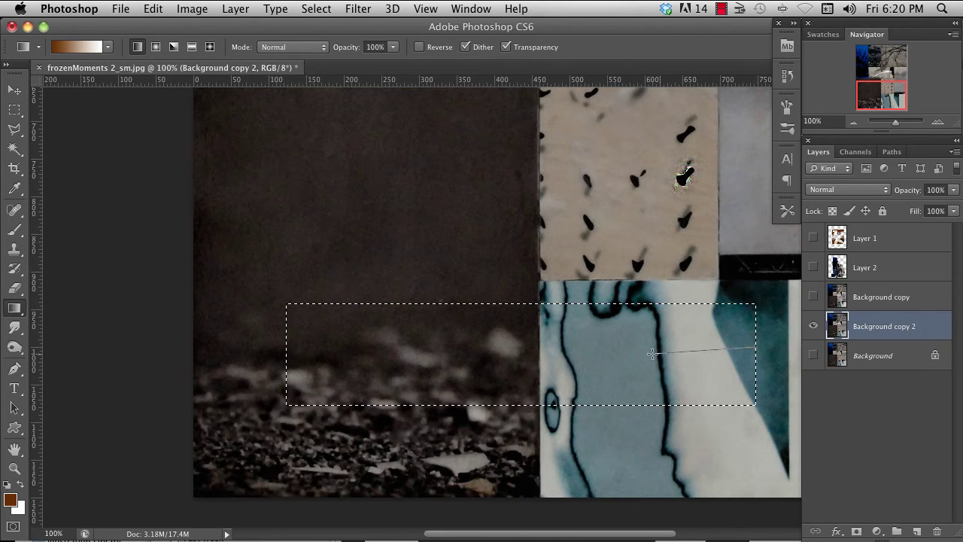
- Try brown-to-white linear gradients of different lengths from right to left in the selection, and undo them
left_click_drag(557, 345, 342, 353)
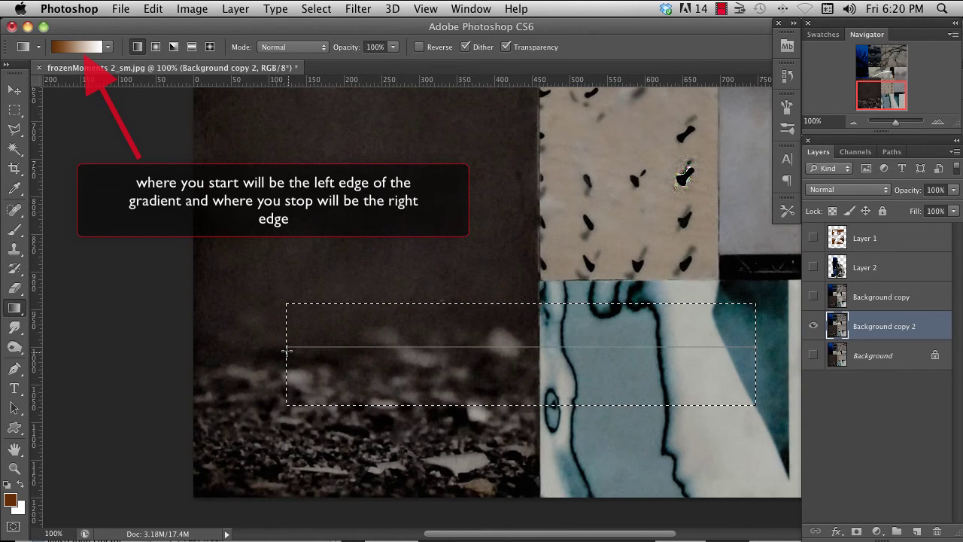
left_click_drag(285, 361, 286, 362)
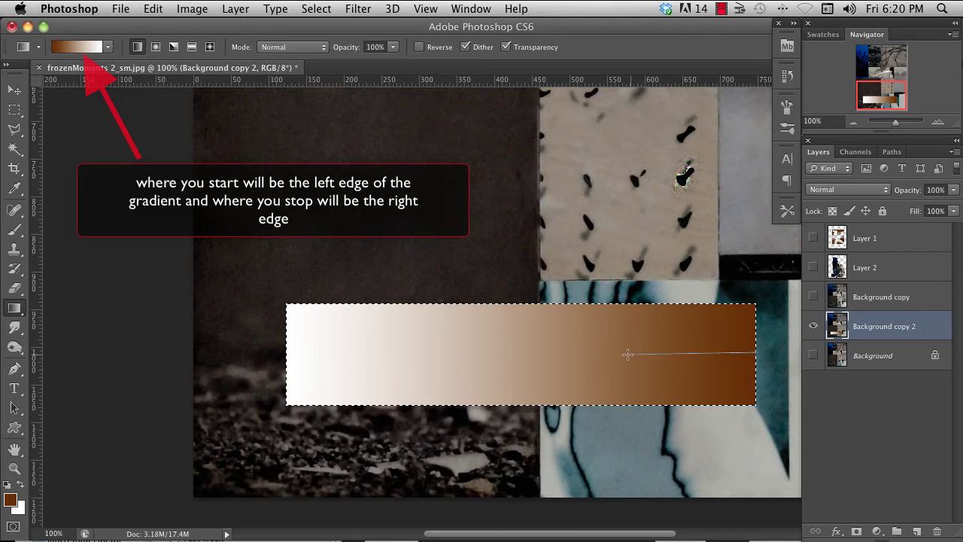
left_click_drag(627, 354, 629, 354)
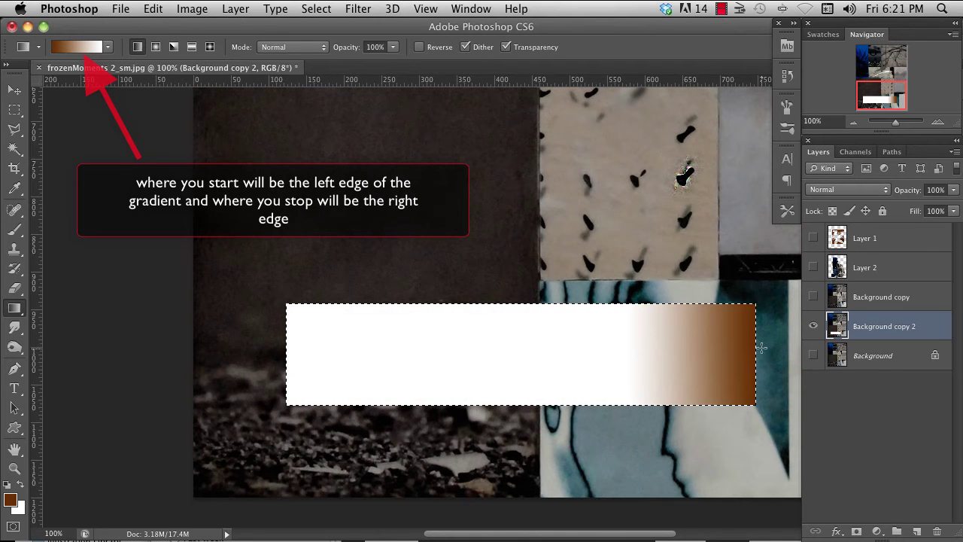
left_click_drag(300, 342, 163, 354)
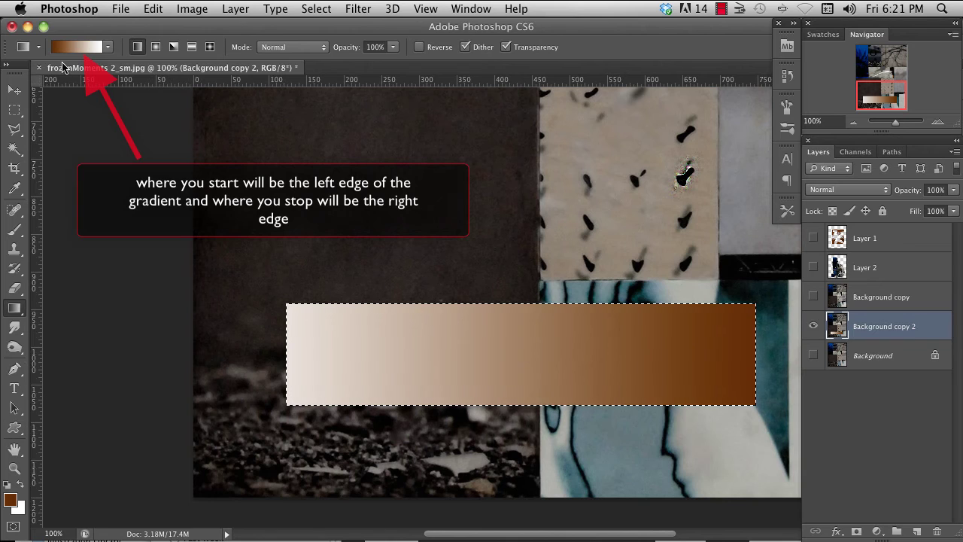
key("super+alt+z")
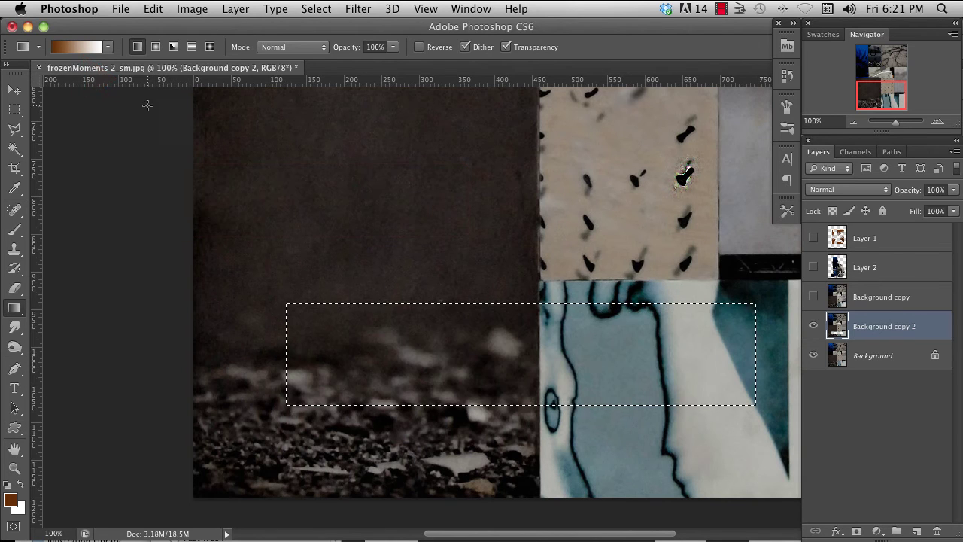
- Fill the selection from right to left with a linear Foreground to Transparent gradient in brown, and deselect
left_click(104, 49)
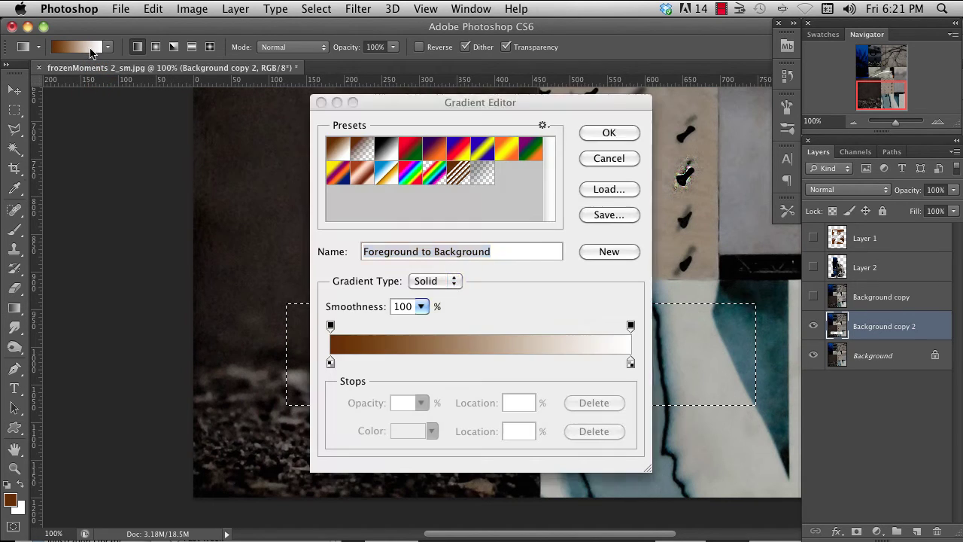
left_click(361, 154)
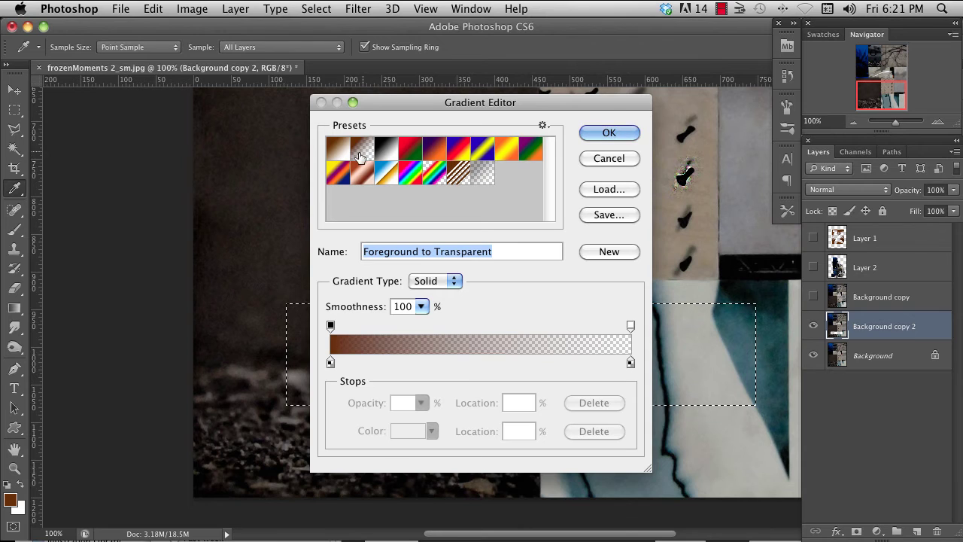
left_click(608, 133)
left_click_drag(759, 350, 298, 354)
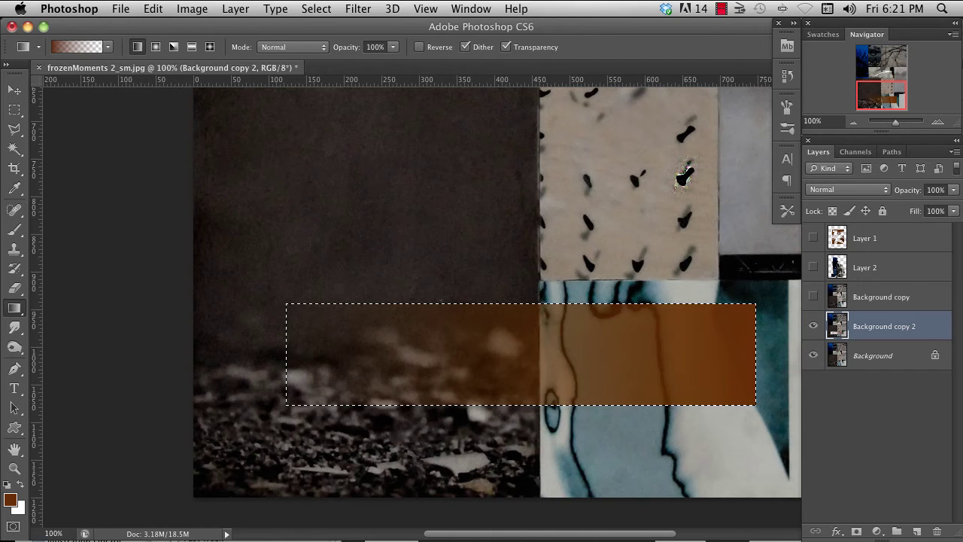
key("super+d")
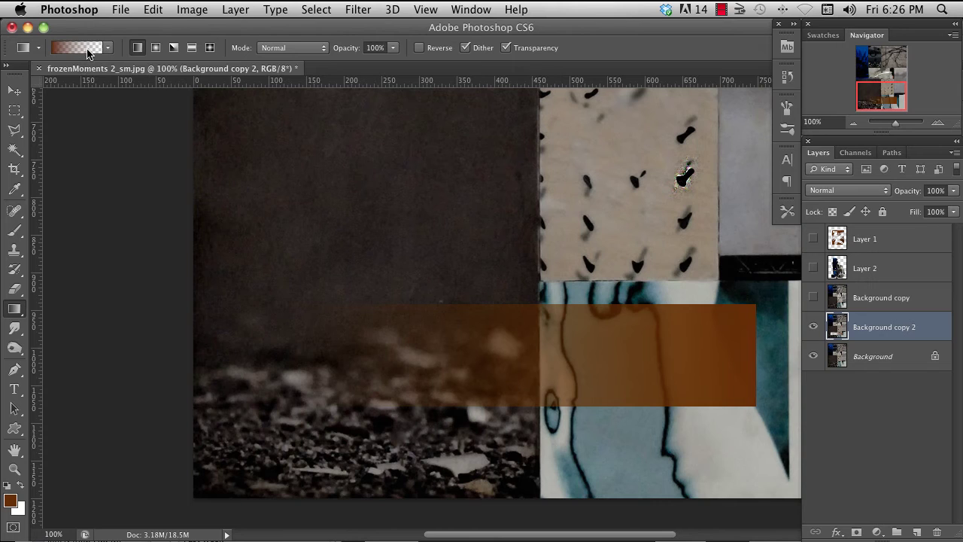
- Open the gradient for editing and add a fully opaque opacity stop at the 52% location
left_click(87, 53)
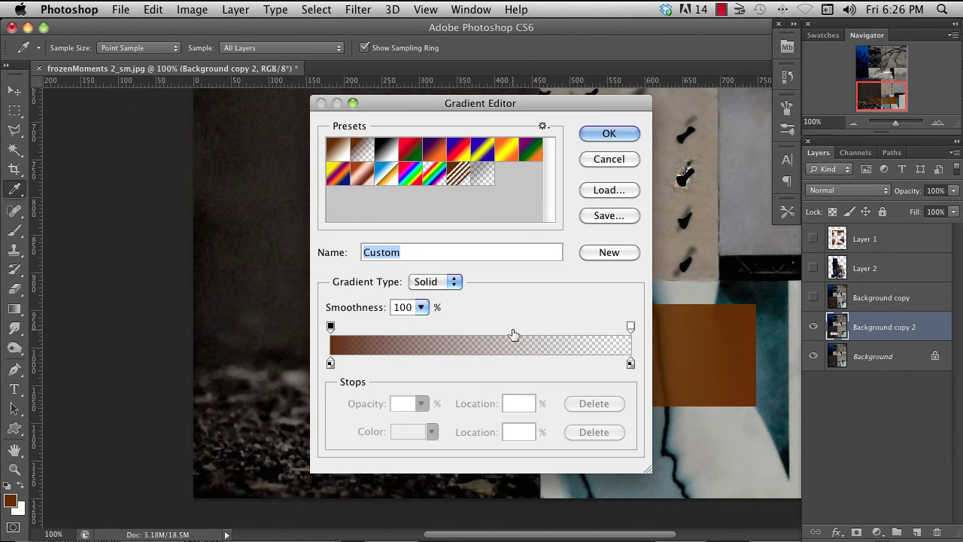
left_click(331, 329)
left_click_drag(331, 329, 487, 329)
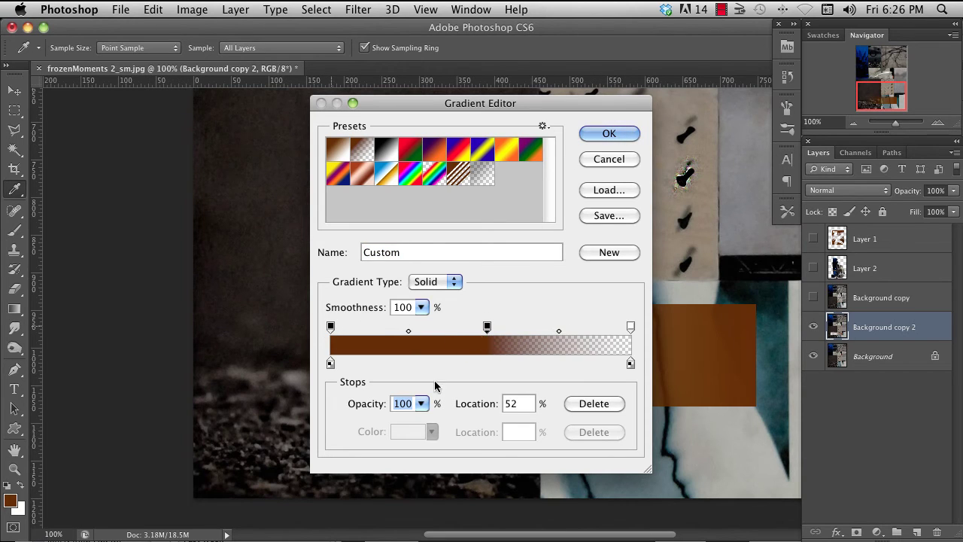
left_click(421, 404)
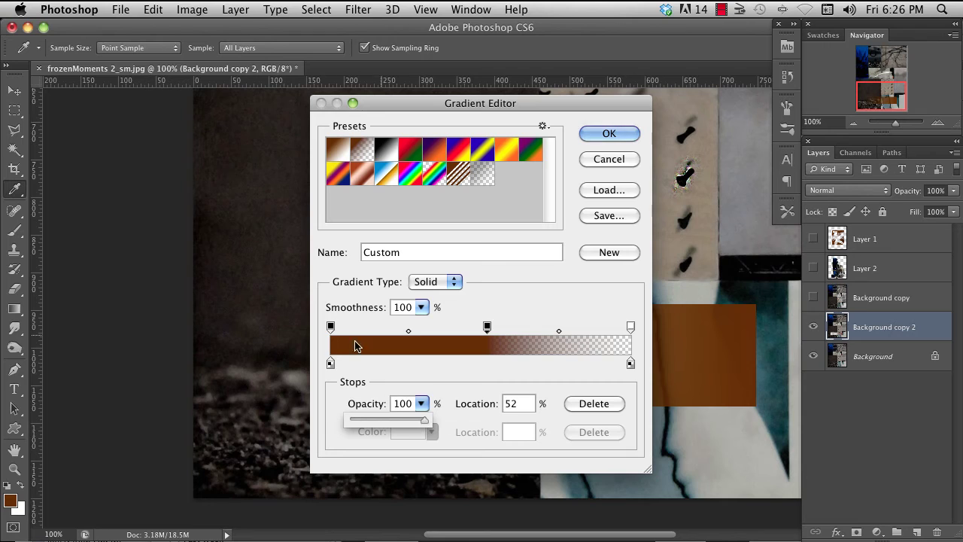
- Set the gradient's starting opacity stop to 0% and move the middle opacity stop to the 48% location
left_click(331, 327)
left_click(331, 327)
left_click(421, 404)
left_click_drag(426, 420, 351, 420)
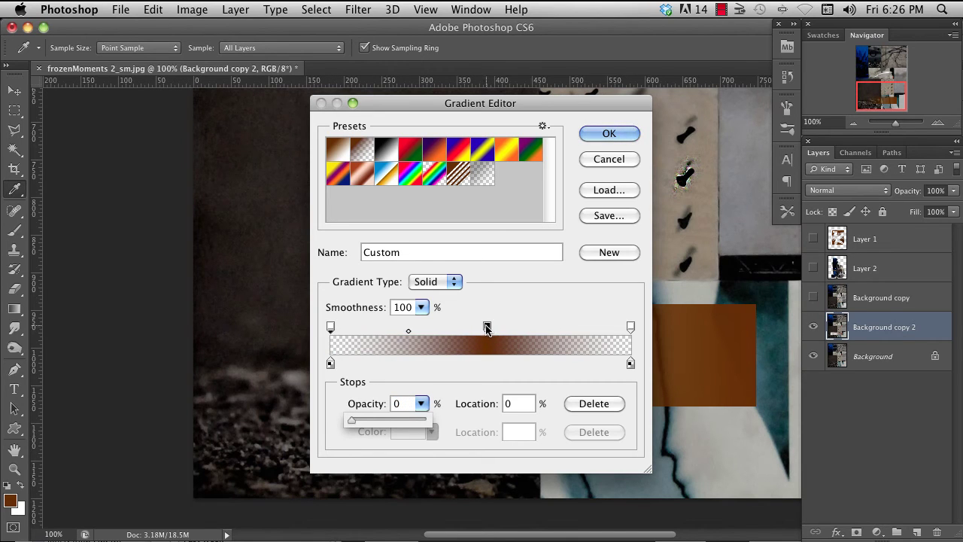
left_click_drag(487, 328, 475, 328)
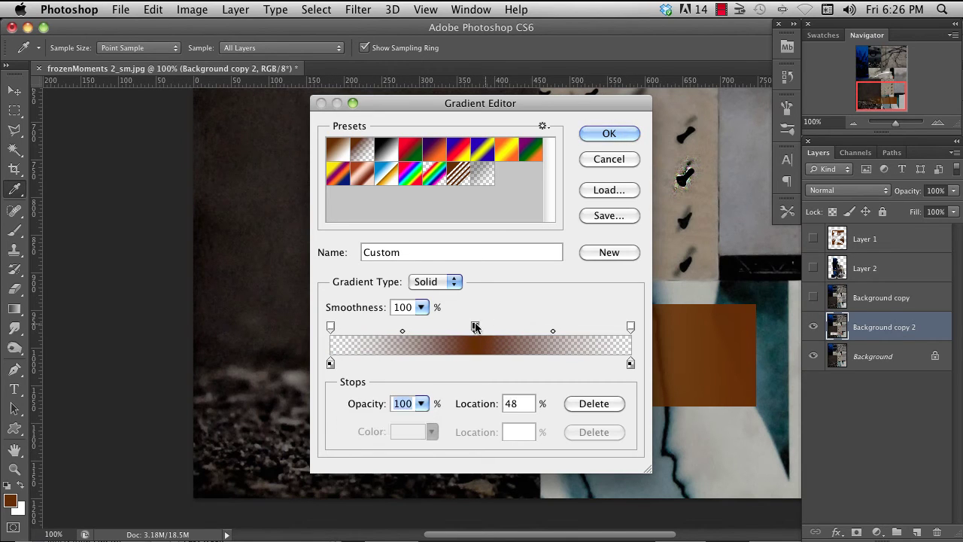
- Move the gradient's starting color stop to the 19% location and change its color to a light teal with hue 182°
left_click(331, 364)
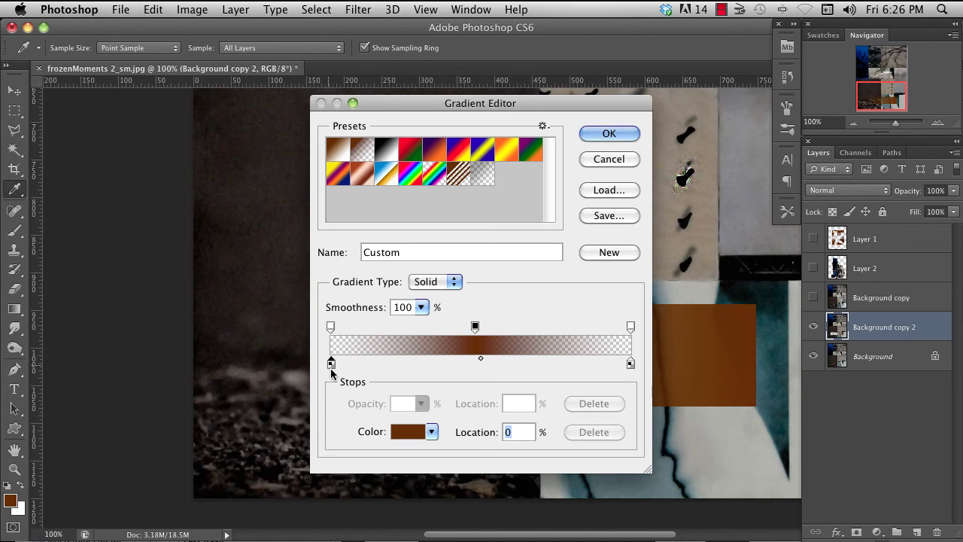
left_click_drag(330, 364, 387, 366)
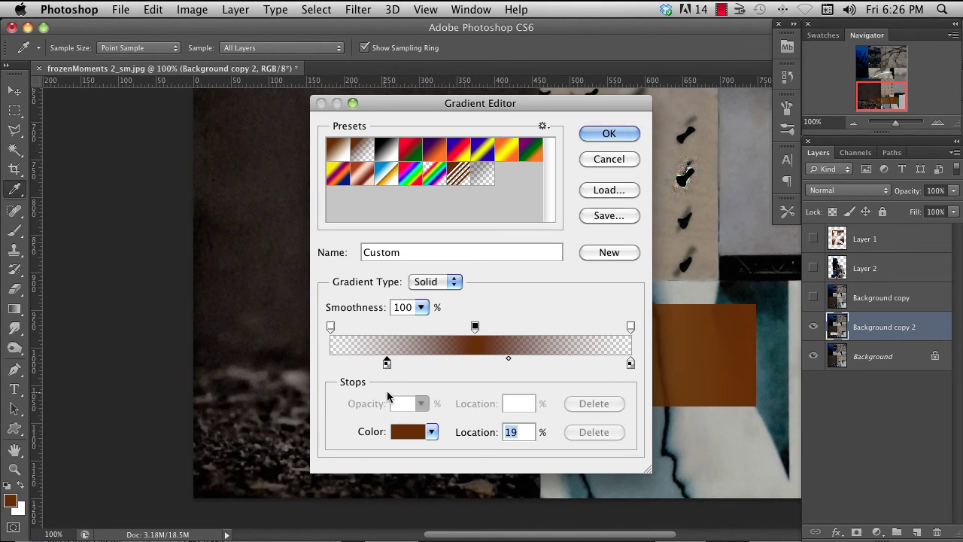
left_click(407, 435)
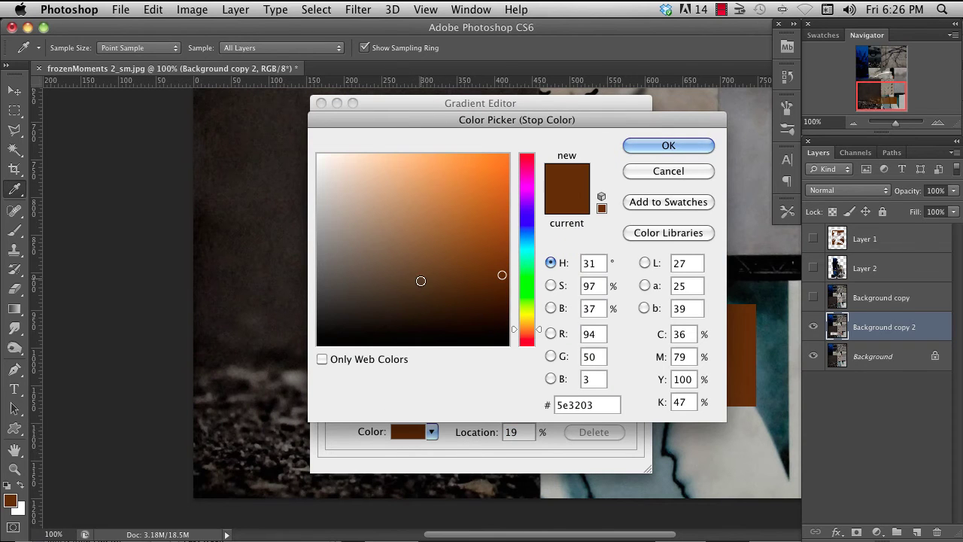
left_click(527, 249)
left_click(408, 198)
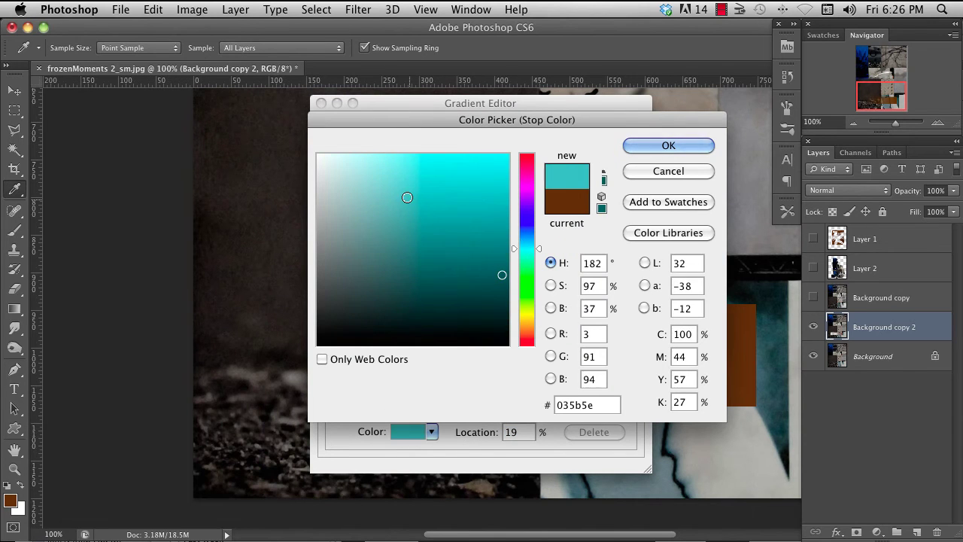
left_click(660, 146)
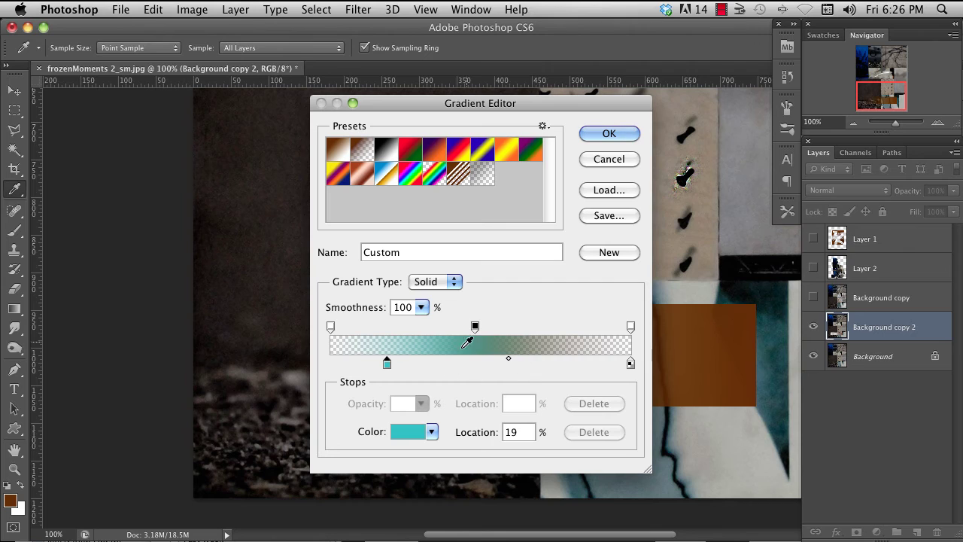
- Move the middle opacity stop to the 39% location and change the ending color stop to yellow, c9be40
left_click(473, 328)
left_click_drag(454, 330, 449, 328)
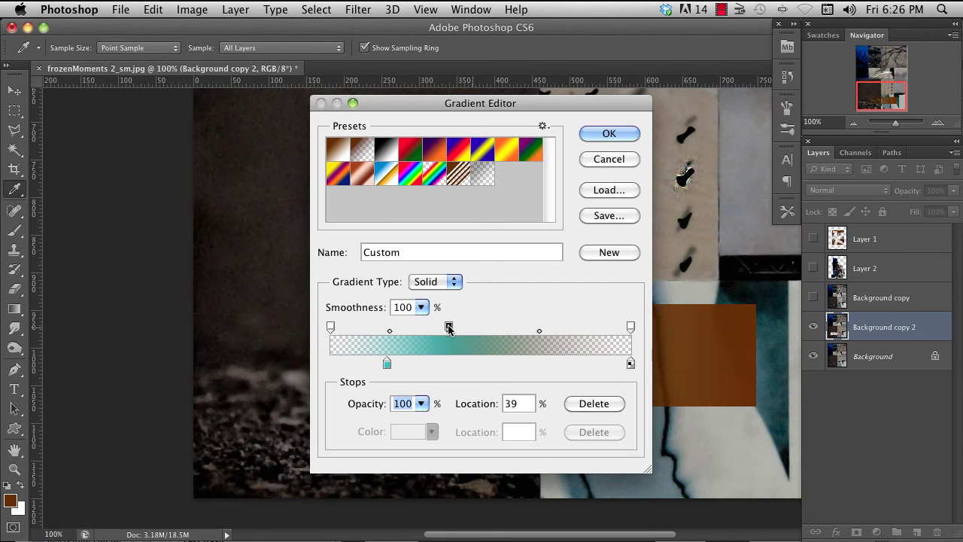
left_click(631, 363)
left_click(412, 432)
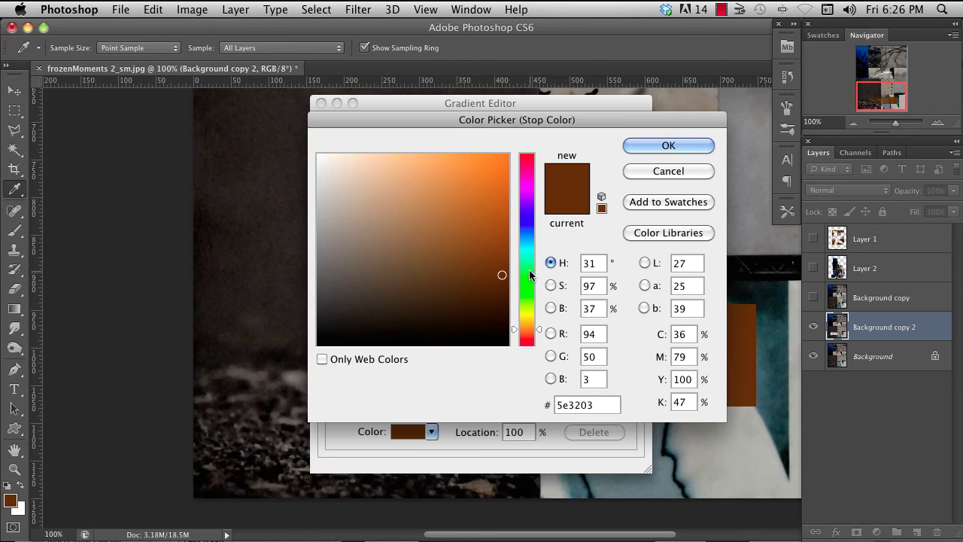
left_click(528, 316)
left_click(450, 195)
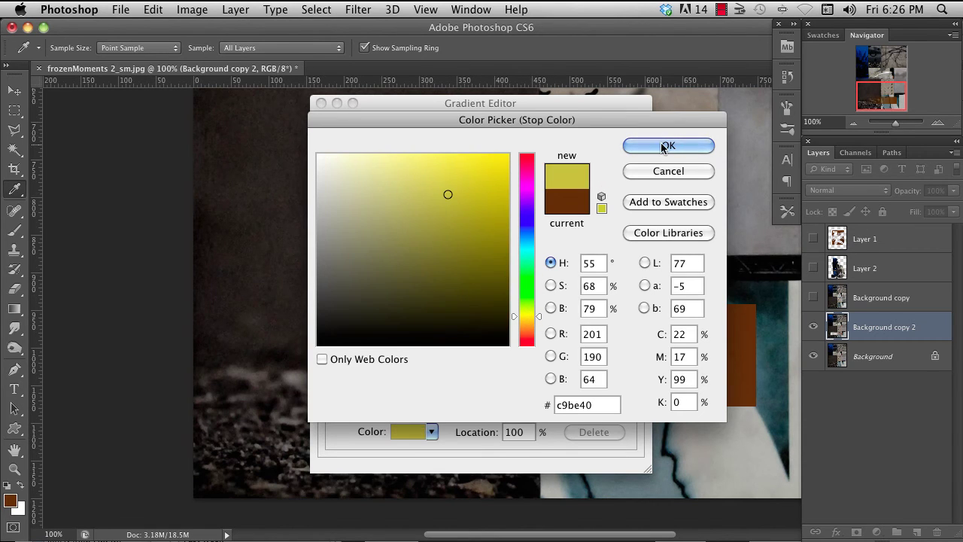
left_click(645, 146)
- Move the teal color stop to the 11% location and the yellow stop to just past the gradient's middle
left_click_drag(386, 365, 362, 364)
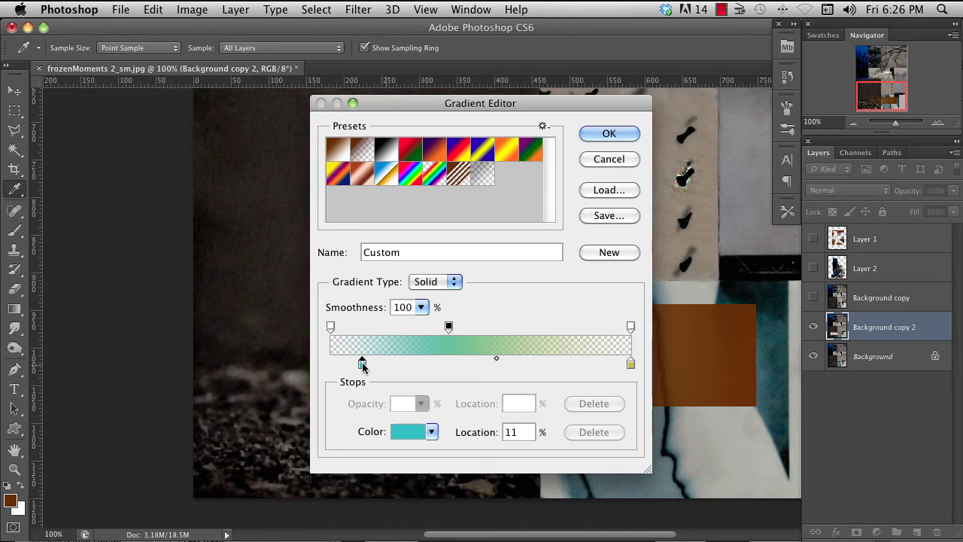
left_click_drag(630, 364, 485, 363)
- Add a color stop at the 97% location and set its color to a red-orange, c96040
left_click(622, 365)
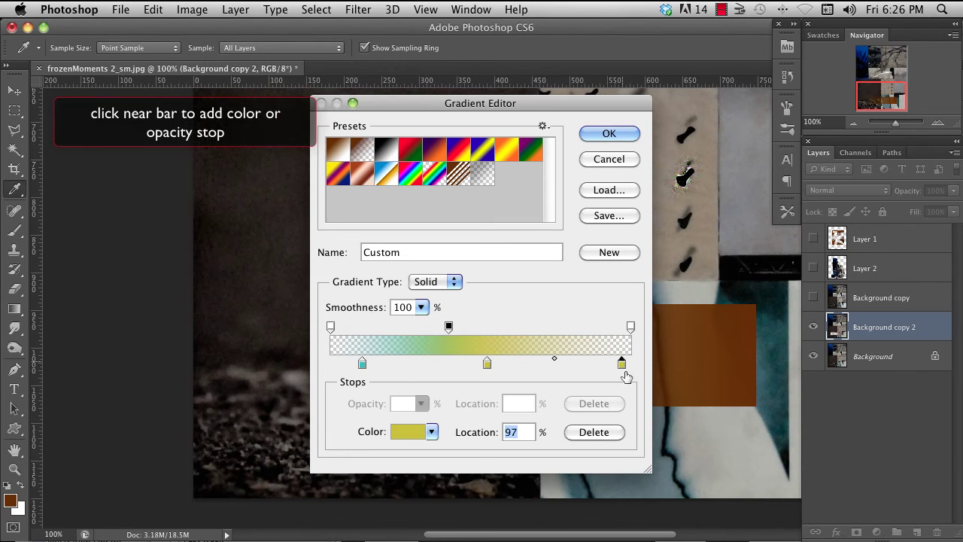
left_click(410, 432)
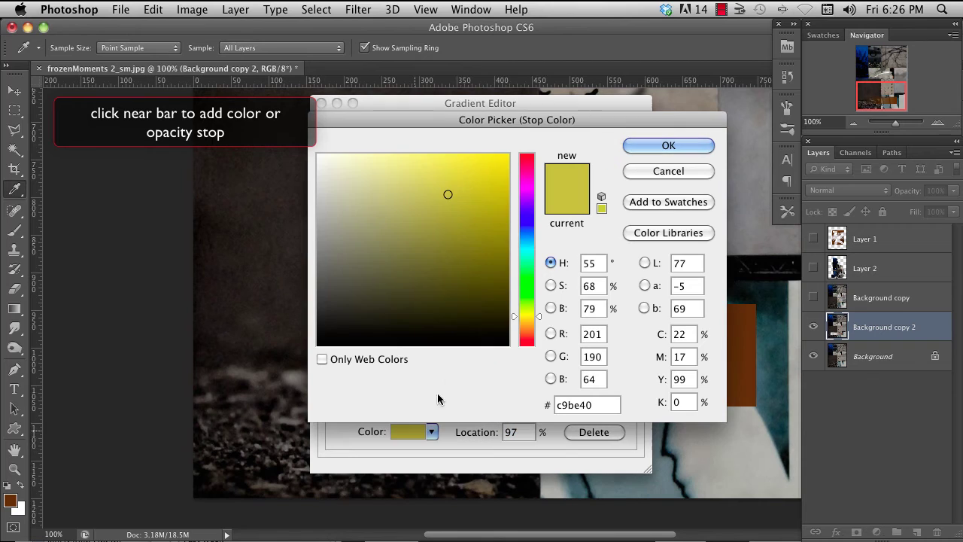
left_click_drag(535, 318, 538, 338)
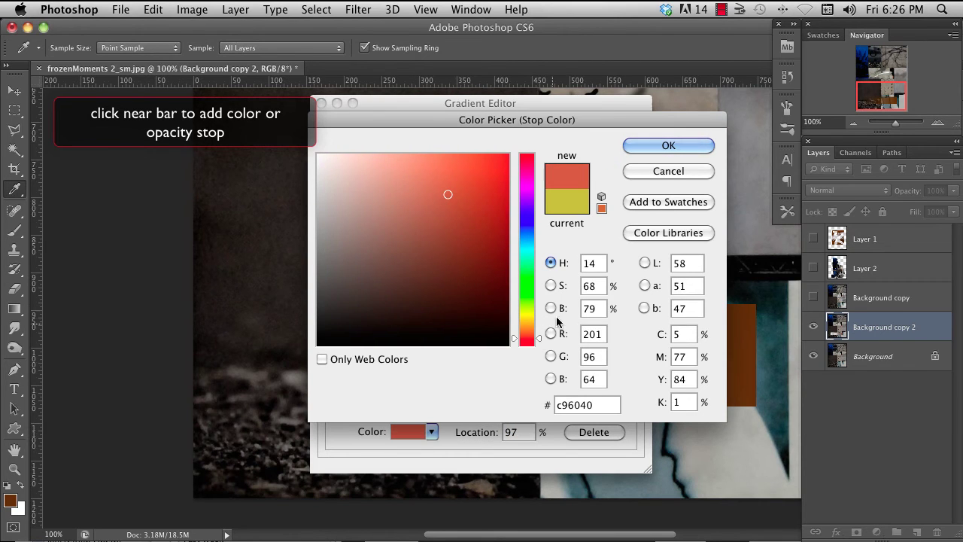
left_click(653, 146)
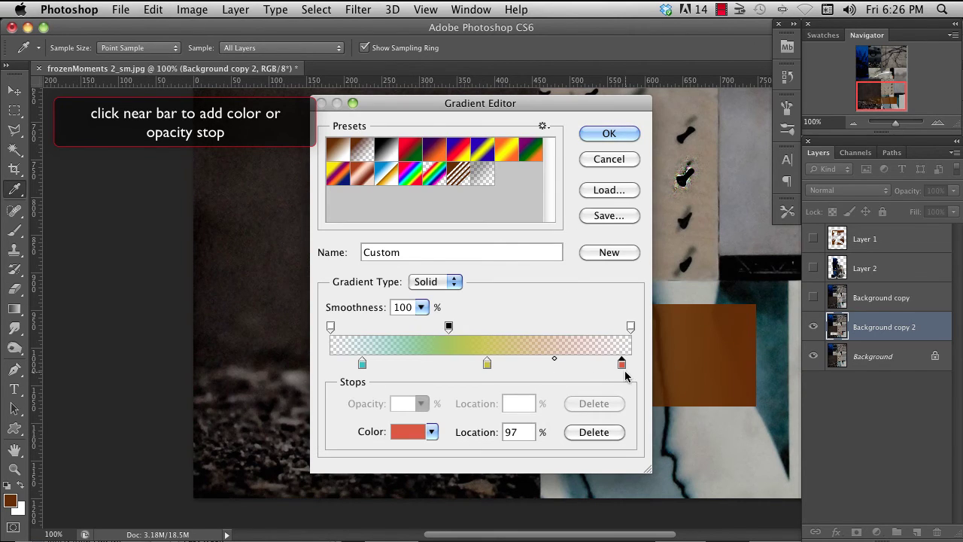
- Set the gradient's ending opacity stop to 58% and apply the gradient edits
left_click(629, 327)
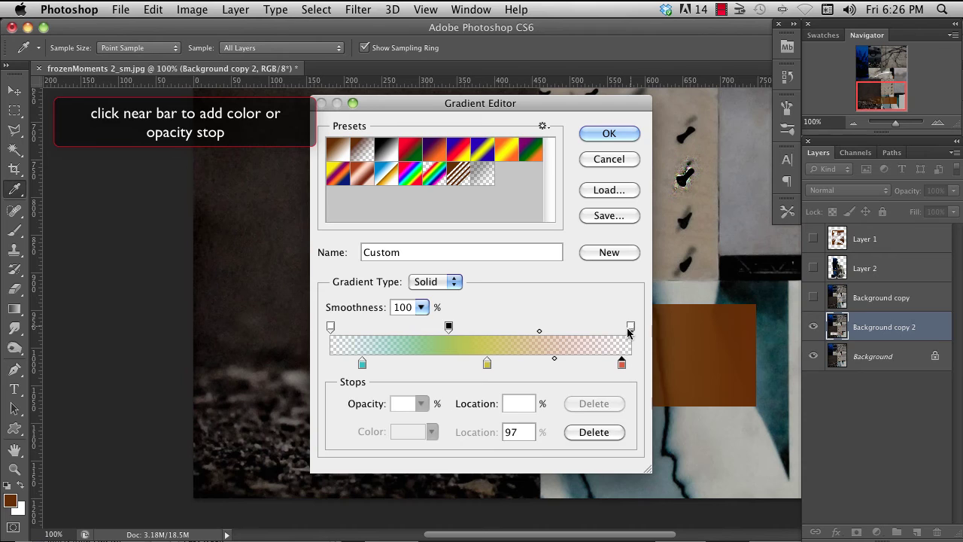
left_click(421, 404)
left_click_drag(424, 420, 468, 423)
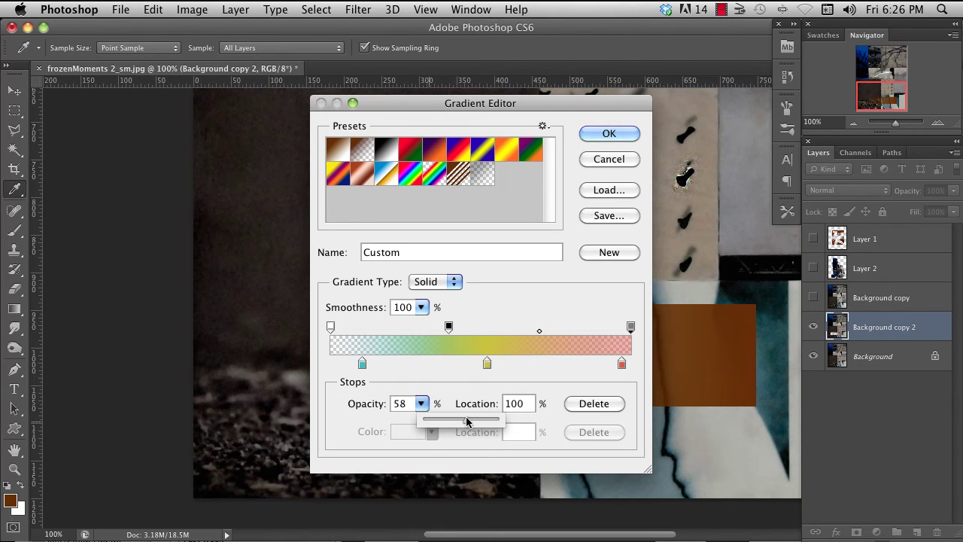
left_click(619, 136)
left_click(618, 136)
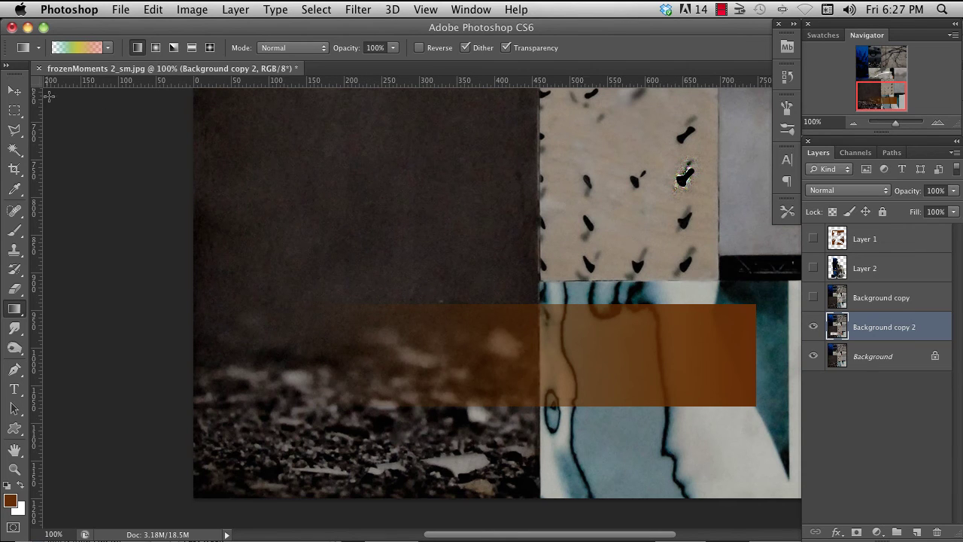
- Select a wide rectangle above the brown band and fill it from left to right with the custom linear gradient
left_click(15, 109)
left_click_drag(260, 174, 733, 284)
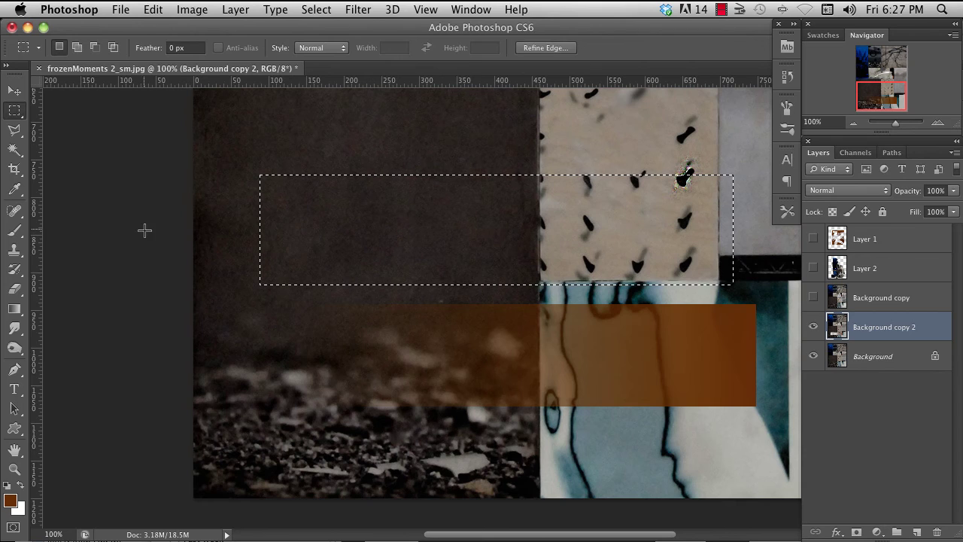
key("g")
left_click_drag(259, 230, 732, 230)
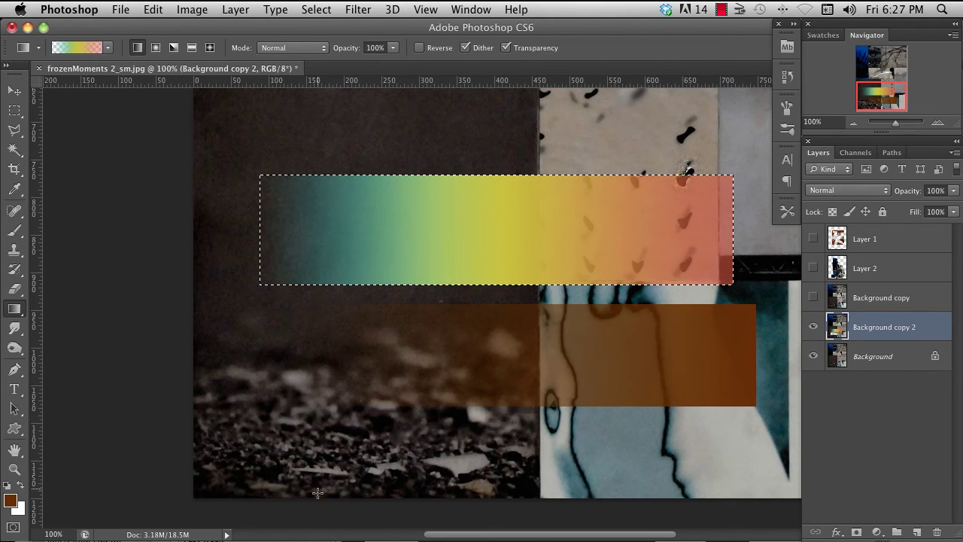
- Review the custom gradient's settings and the options for loading and saving gradients
left_click(78, 48)
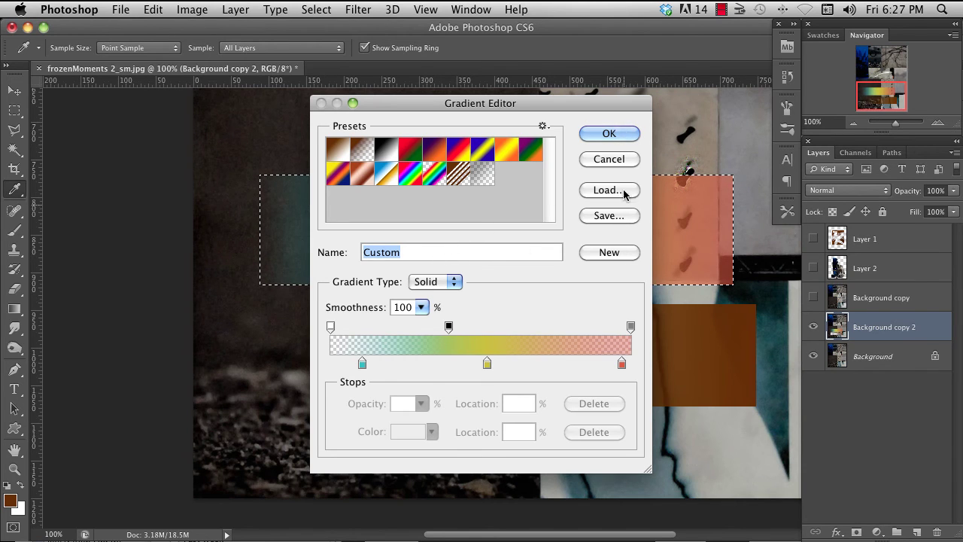
left_click(608, 133)
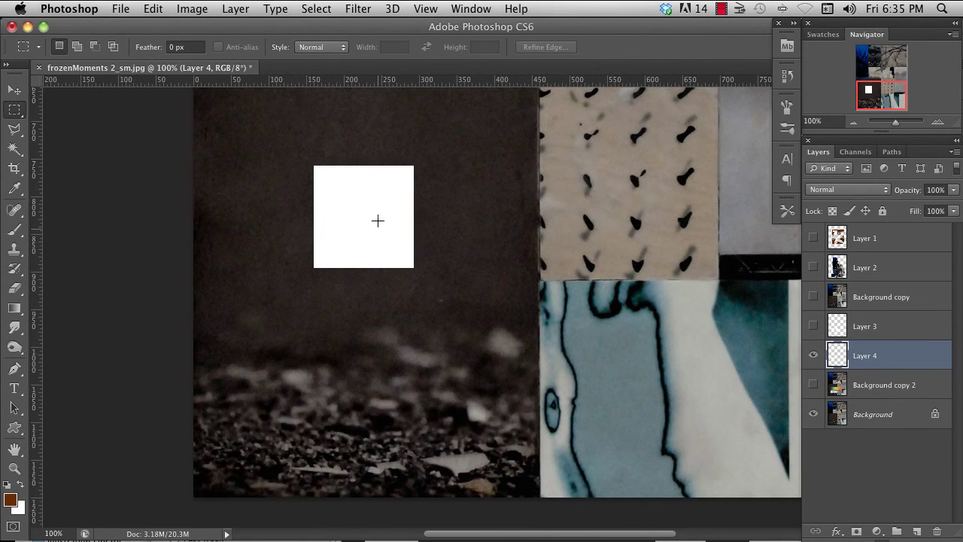
- Use the Move tool to reposition Layer 4's white square within the dark left part of the collage
left_click(17, 93)
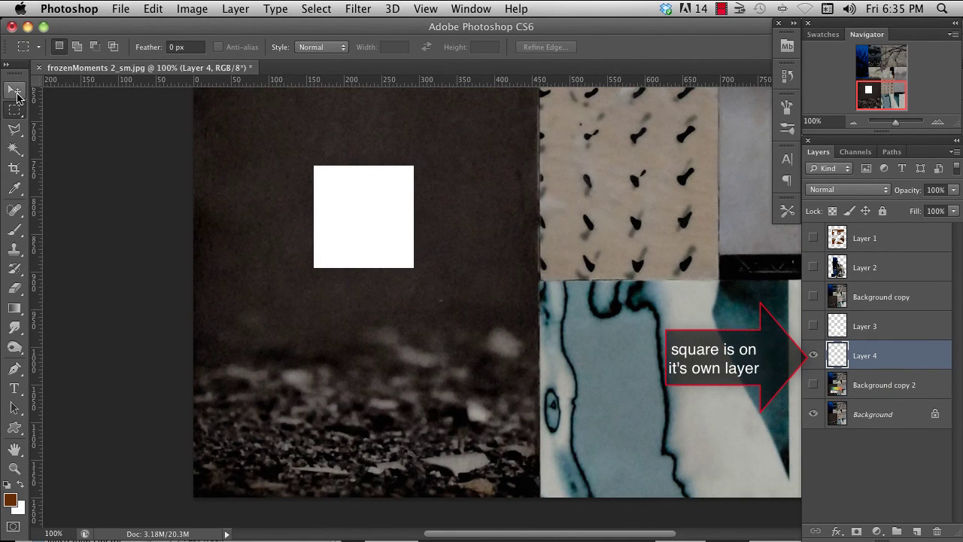
left_click(14, 94)
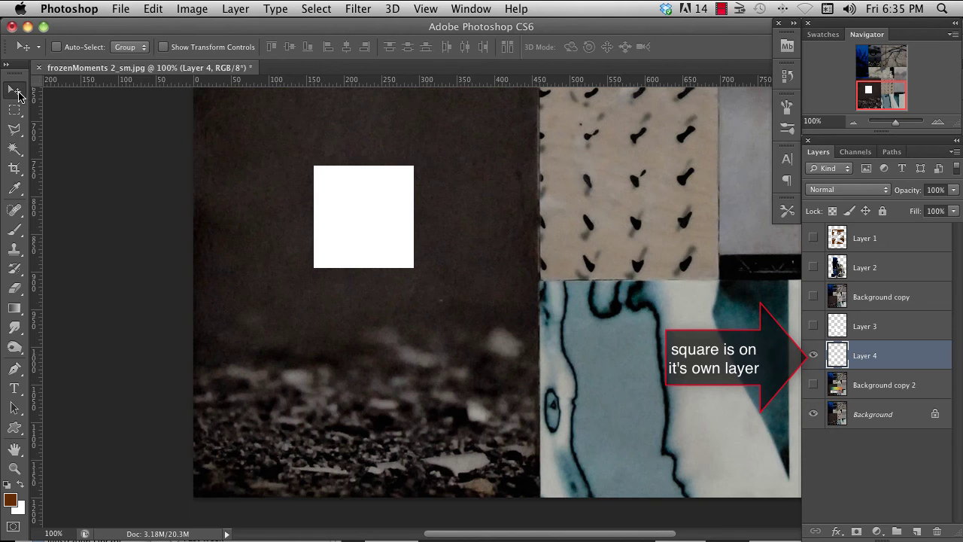
key("v")
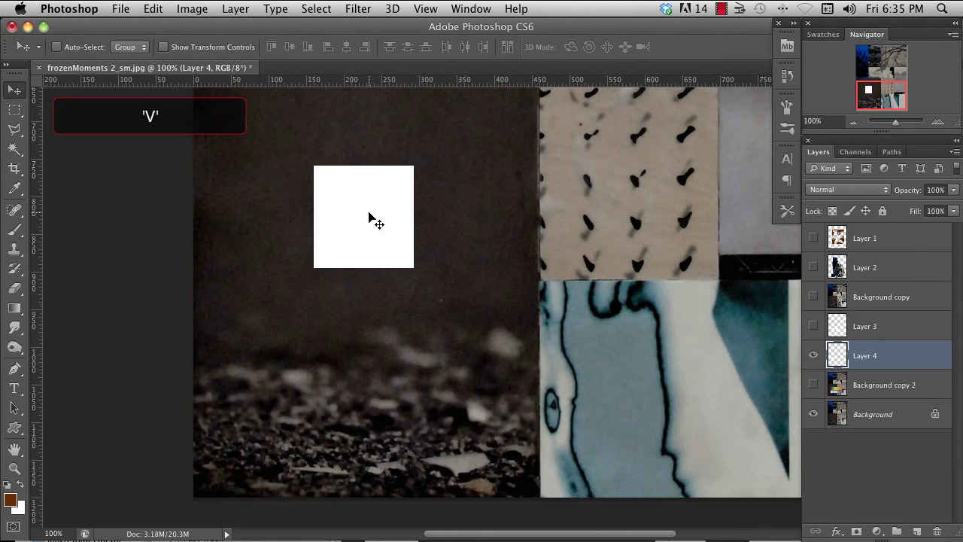
left_click_drag(369, 216, 518, 248)
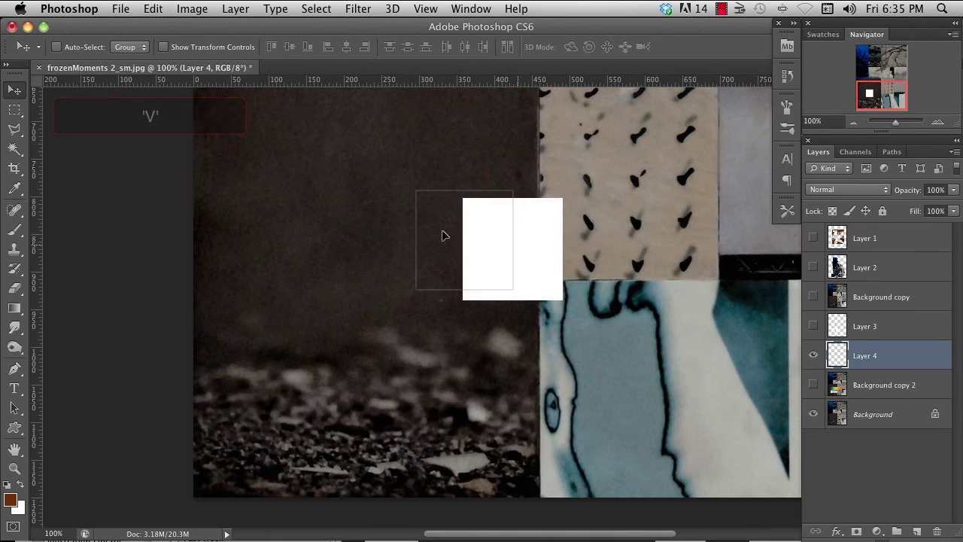
left_click_drag(443, 232, 358, 209)
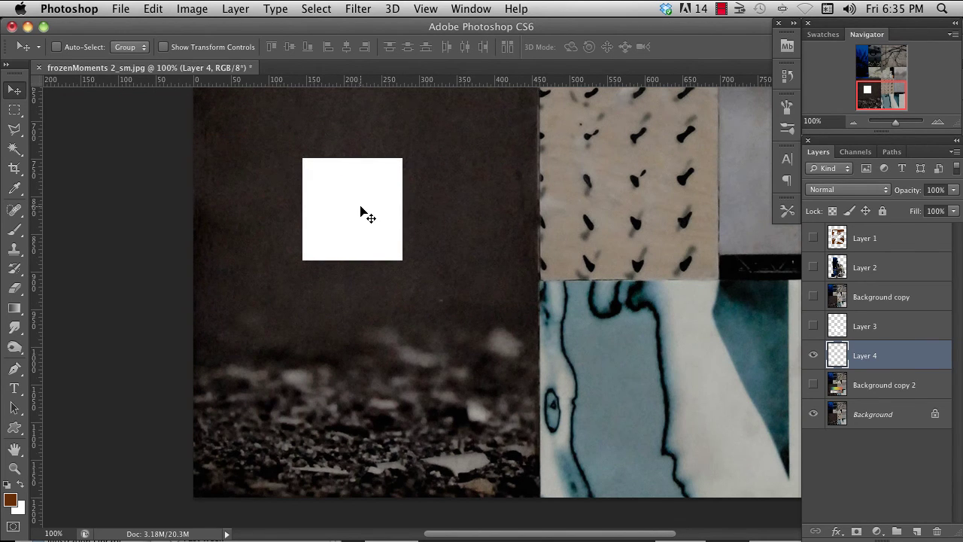
left_click_drag(361, 207, 379, 221)
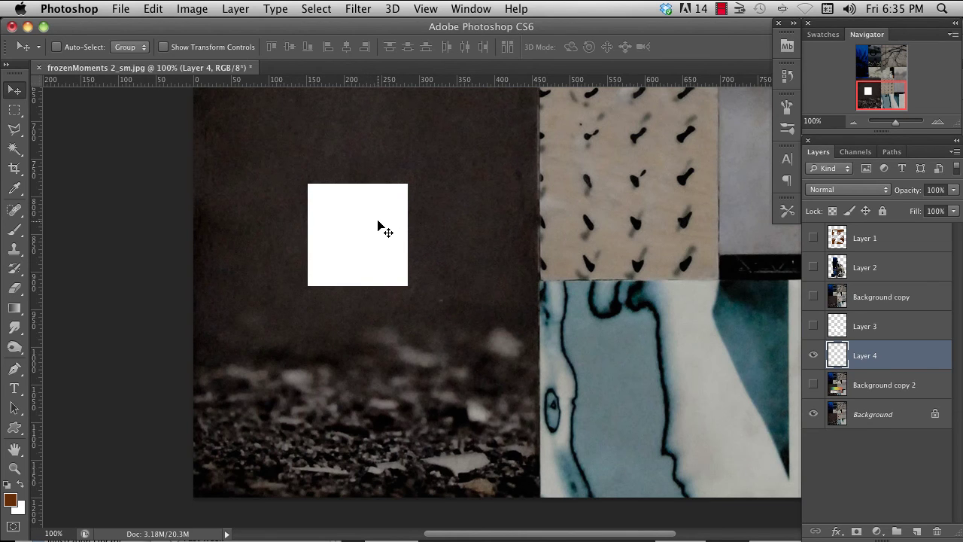
- Duplicate the white square straight to its right onto a new layer, and hide that copy with Layer 4 selected
left_click_drag(371, 228, 539, 238)
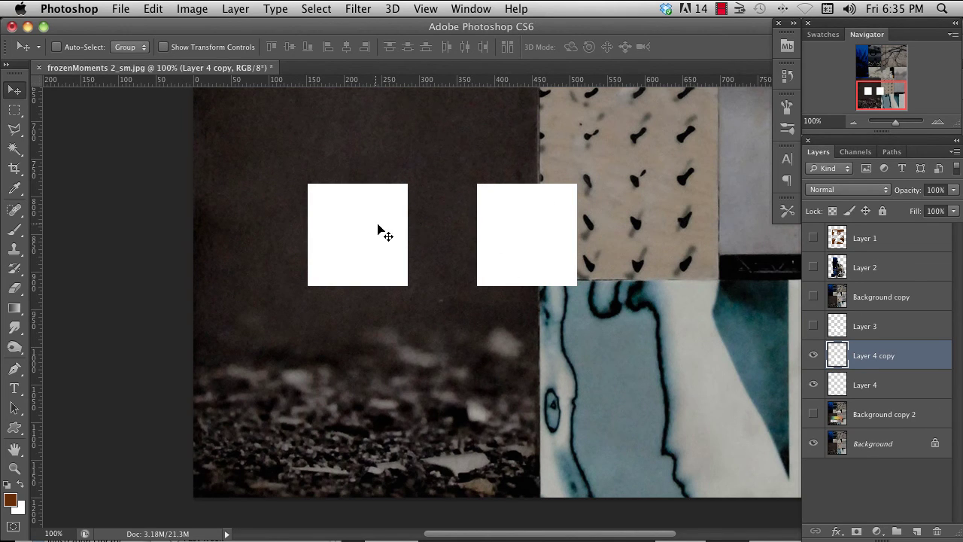
left_click(813, 355)
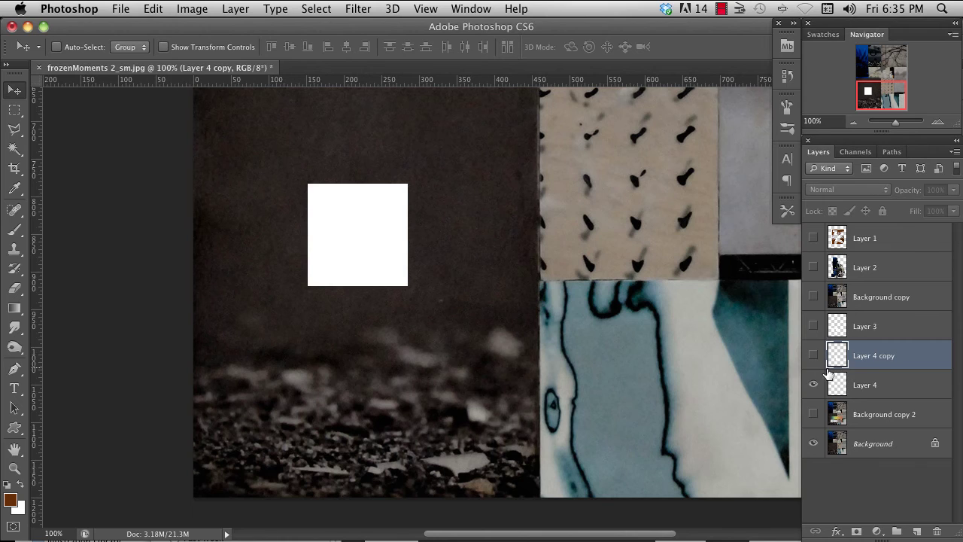
left_click(842, 390)
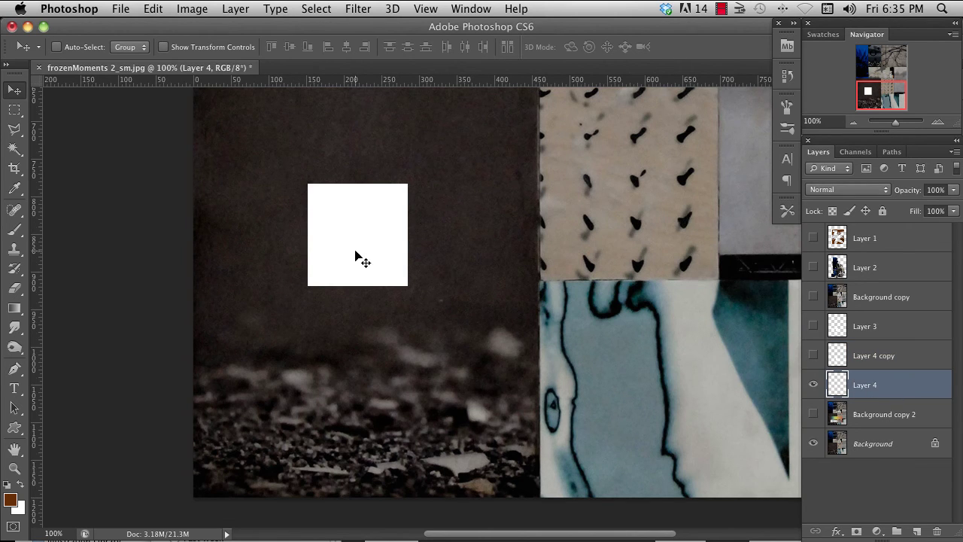
left_click(814, 355)
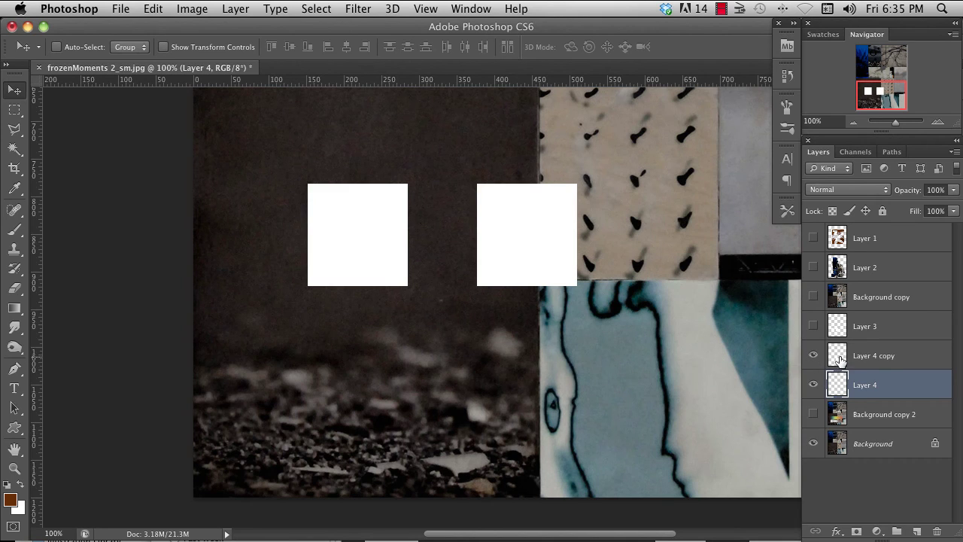
left_click(814, 356)
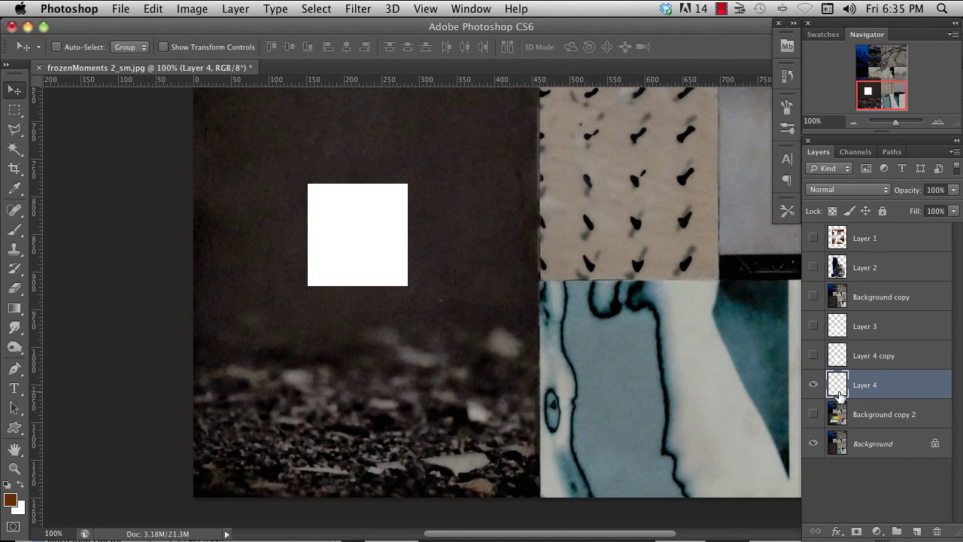
- Load Layer 4's square as a selection, duplicate it straight below within the same layer, nudge it down slightly, and deselect
left_click(840, 391, "super")
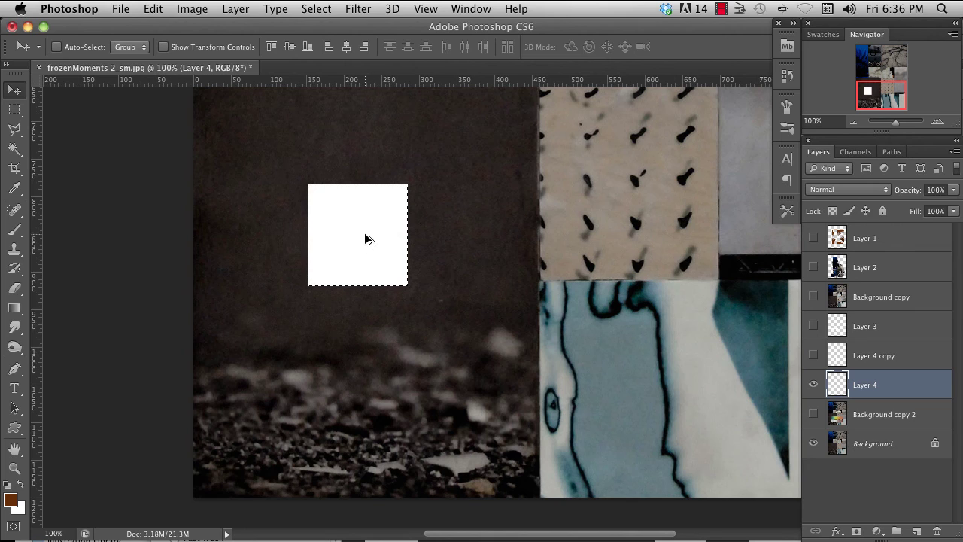
left_click_drag(365, 238, 359, 368)
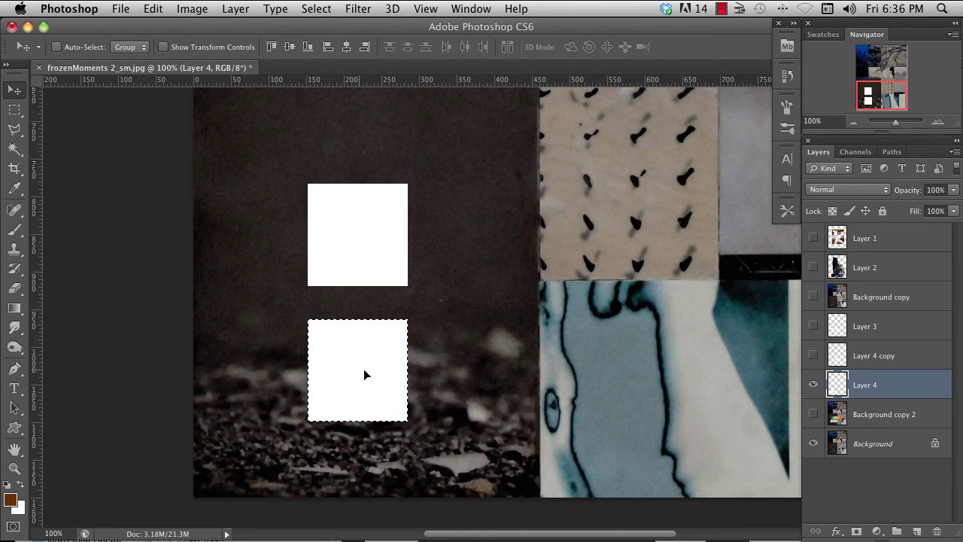
key("Down")
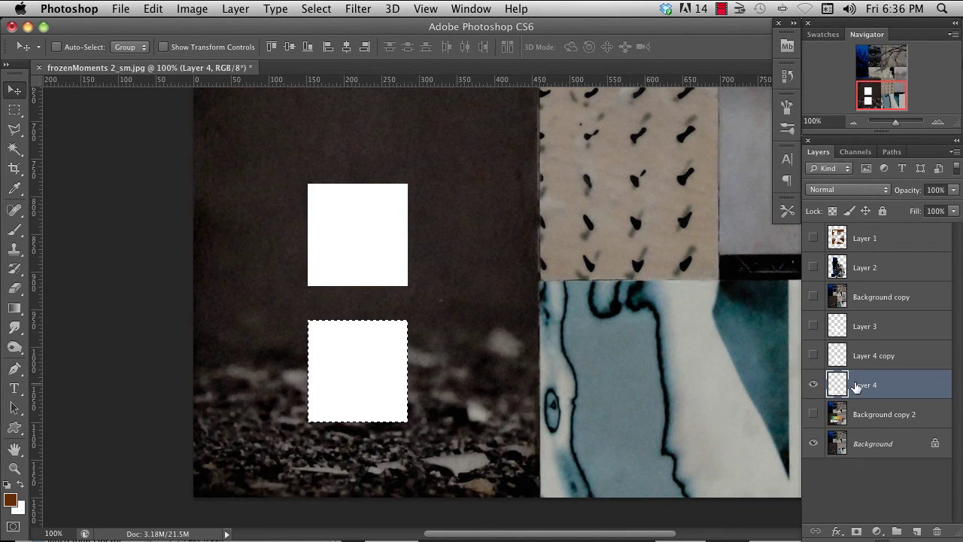
left_click(813, 384)
left_click(815, 385)
key("ctrl+d")
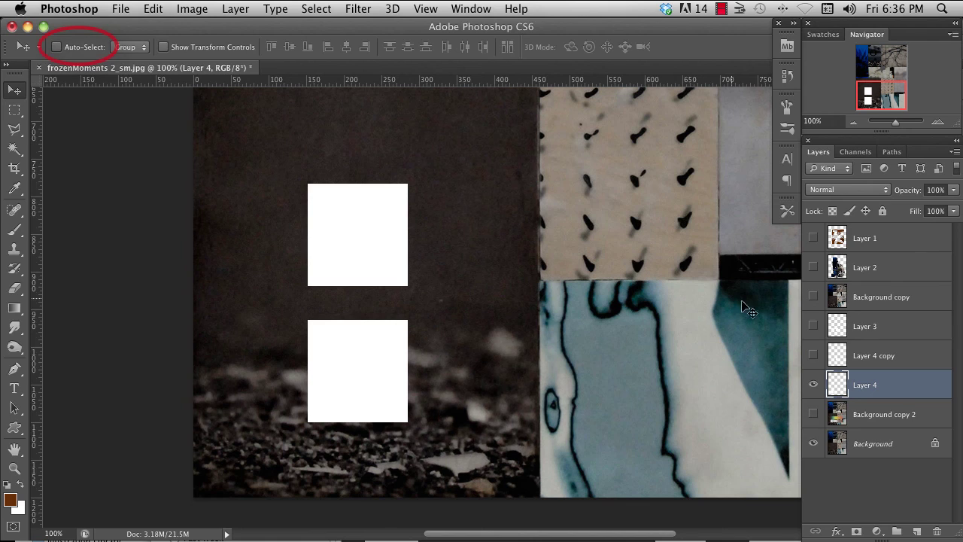
- Show Layer 4 copy and, with Auto-Select off, shift Layer 4's two squares to the left
left_click(814, 327)
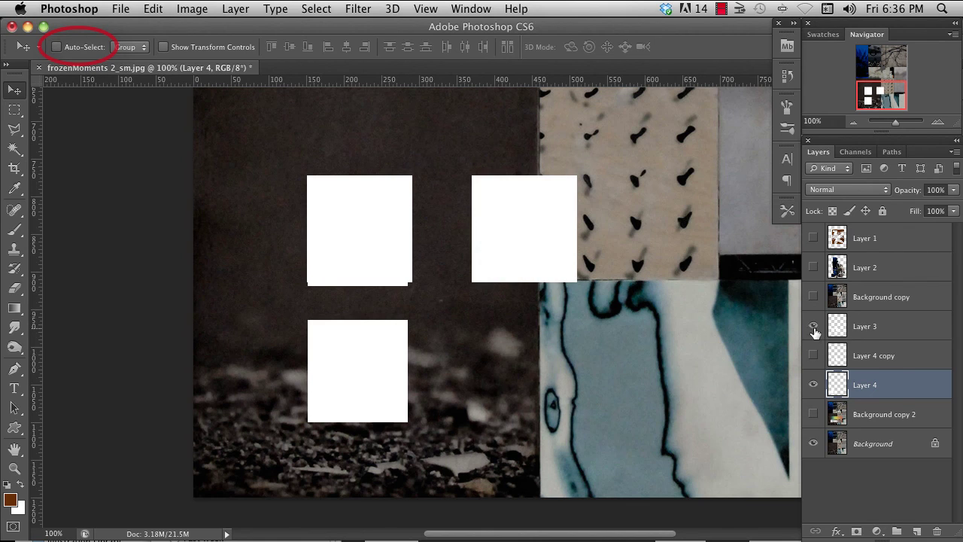
left_click(814, 327)
left_click(813, 355)
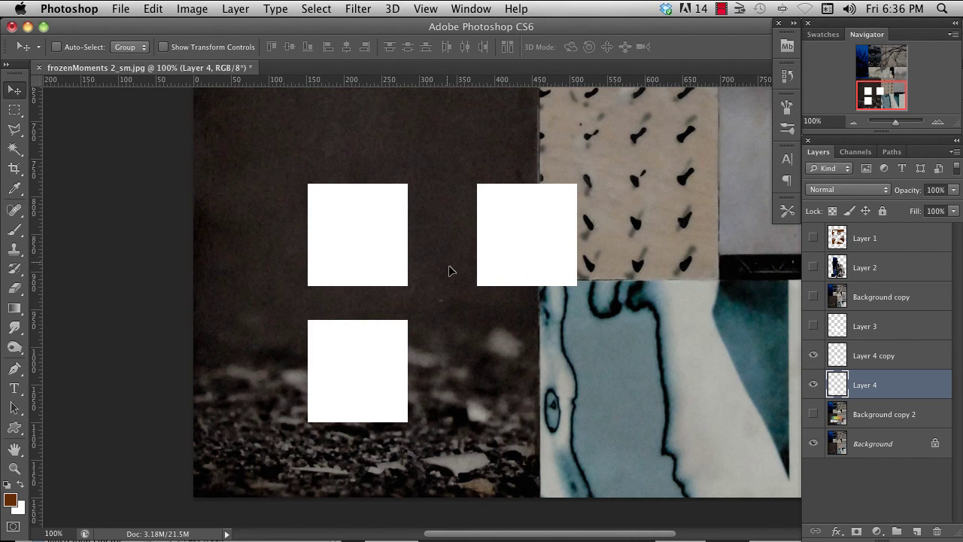
left_click_drag(450, 271, 525, 234)
- Turn on Auto-Select for the Move tool and reposition the single right square and the left pair of squares in turn
left_click(56, 47)
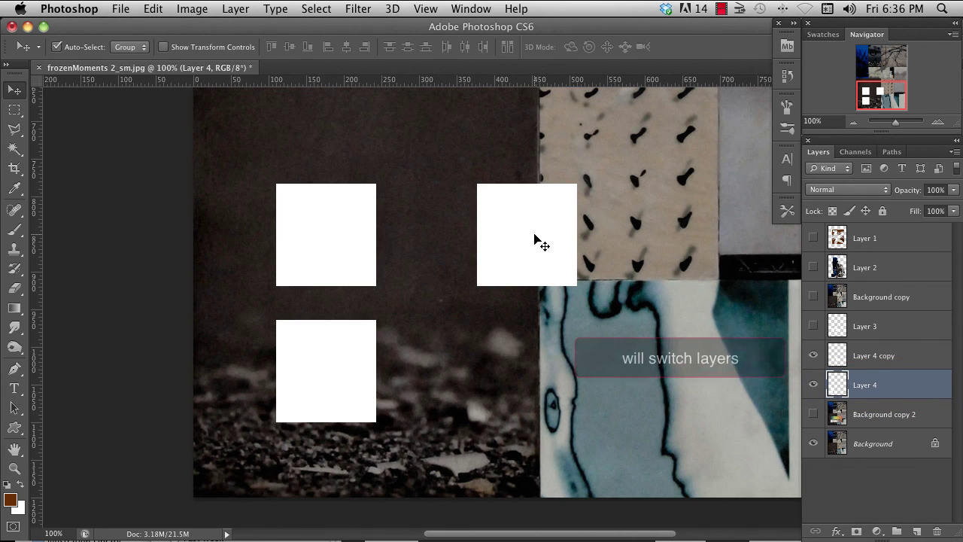
left_click(534, 240)
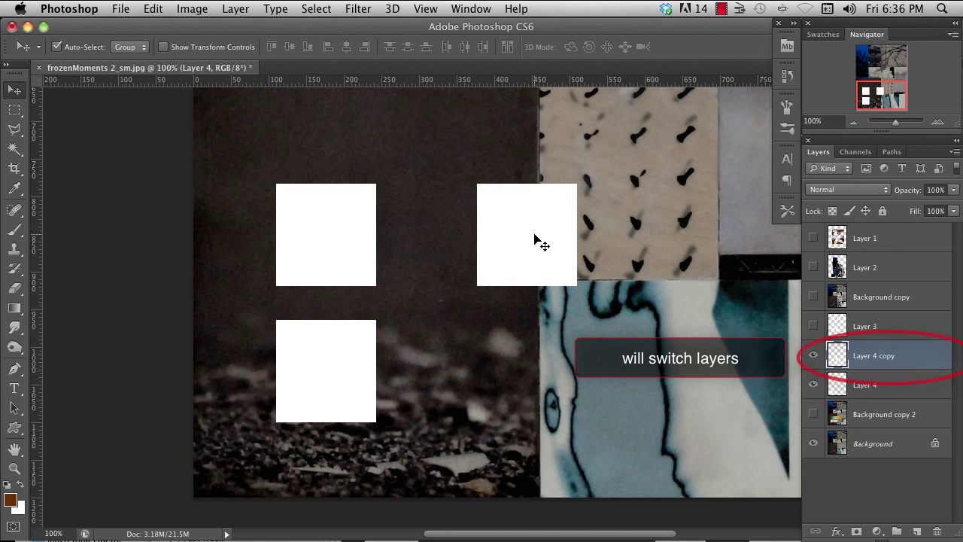
left_click_drag(536, 239, 550, 299)
left_click_drag(329, 230, 394, 228)
left_click_drag(558, 293, 578, 234)
left_click_drag(391, 294, 354, 233)
left_click_drag(514, 270, 468, 287)
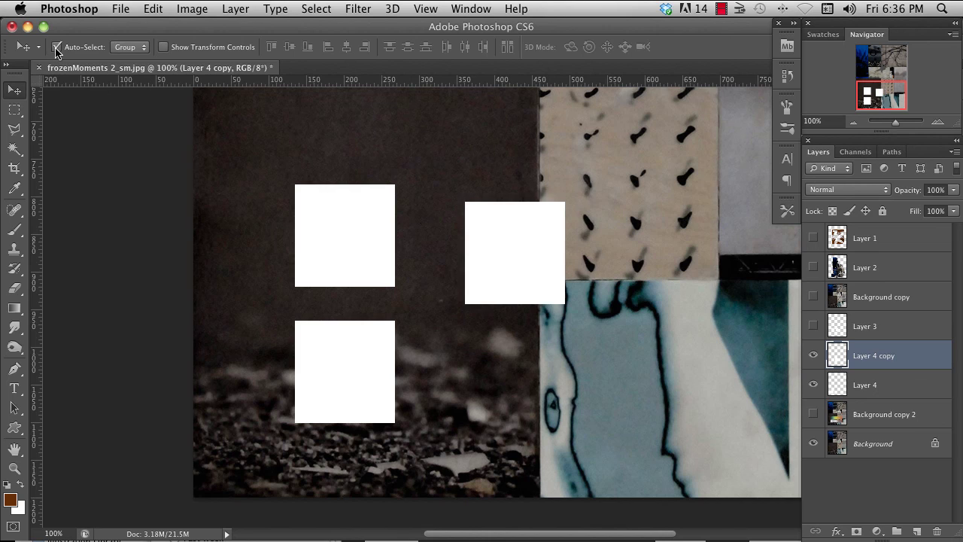